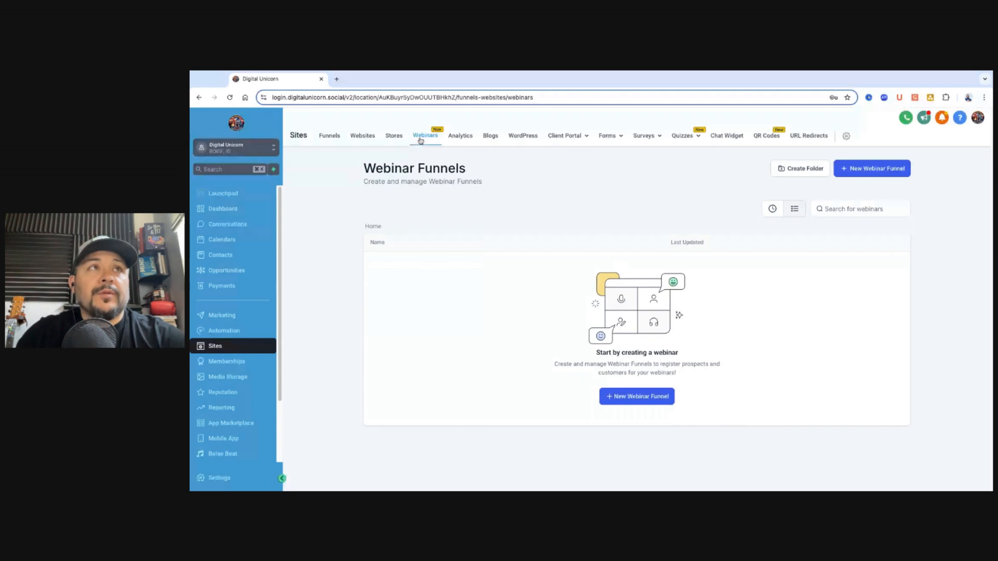
Create a new form from the Generic Registration template in the form template library
mouse_move(613, 136)
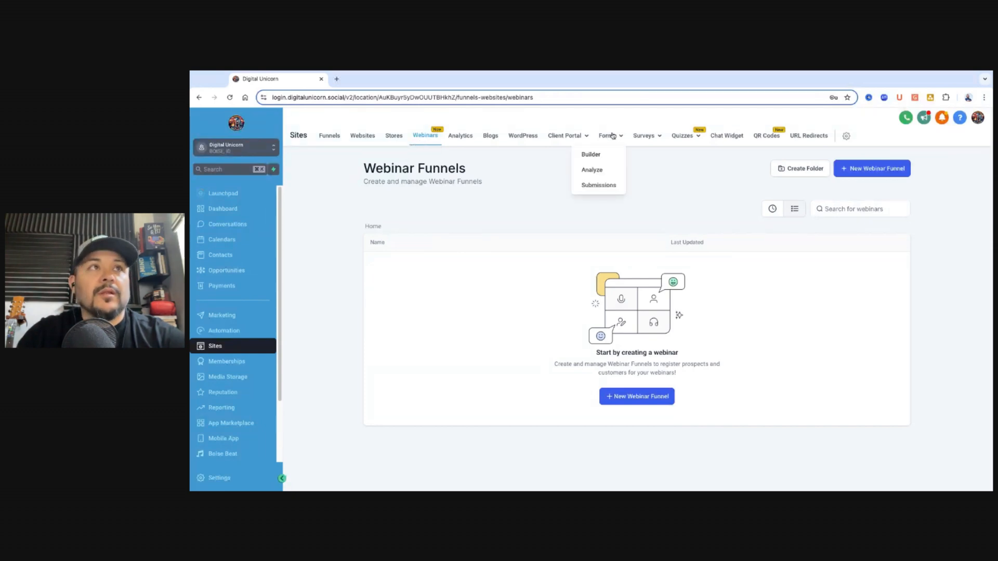
click(590, 155)
click(886, 169)
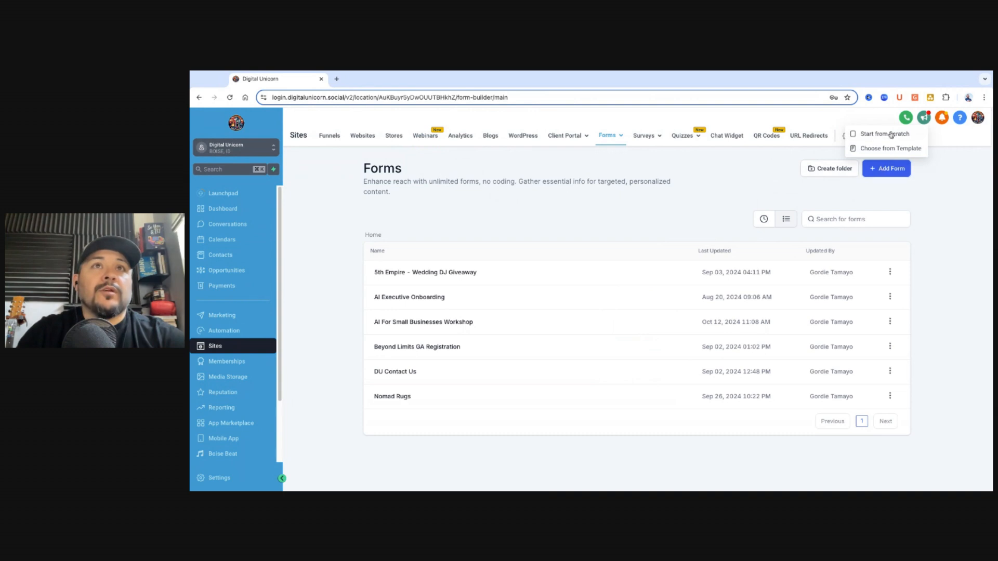
click(891, 150)
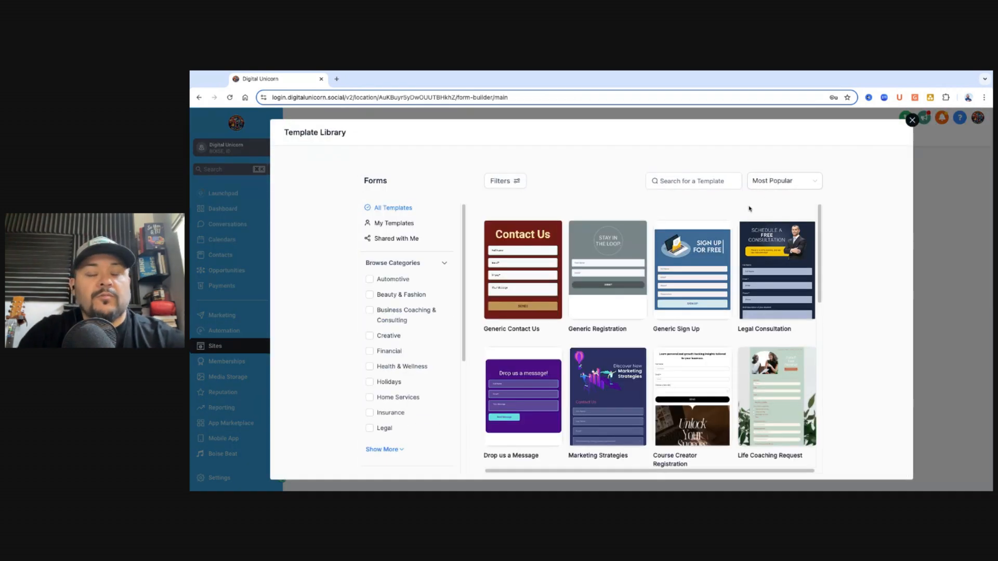
click(616, 261)
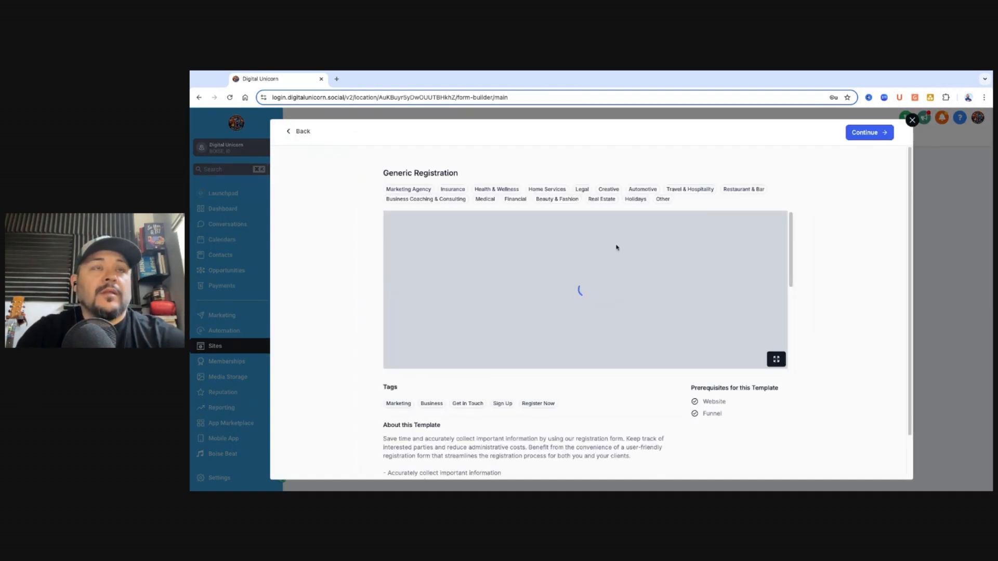
scroll(613, 285, down, 3)
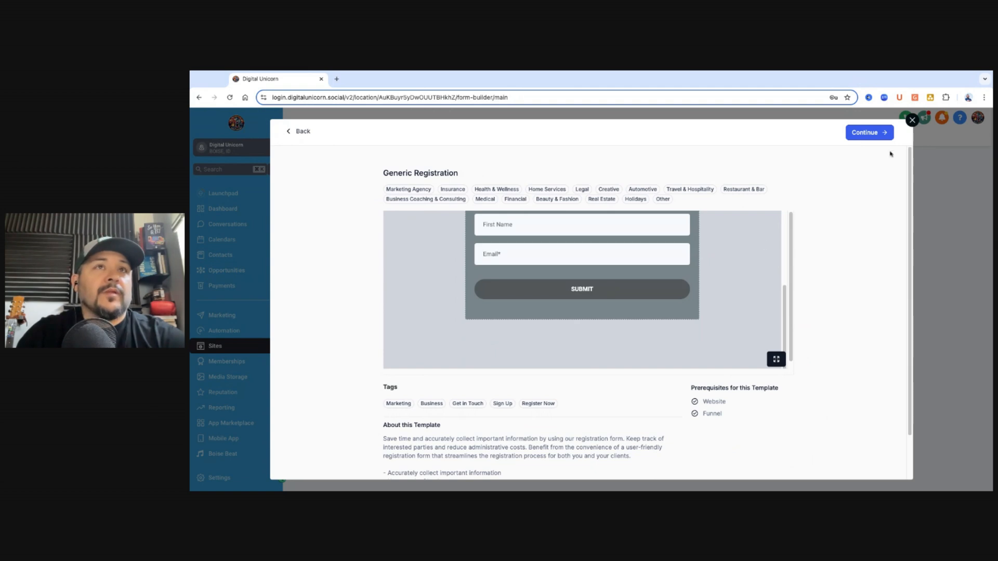
click(860, 136)
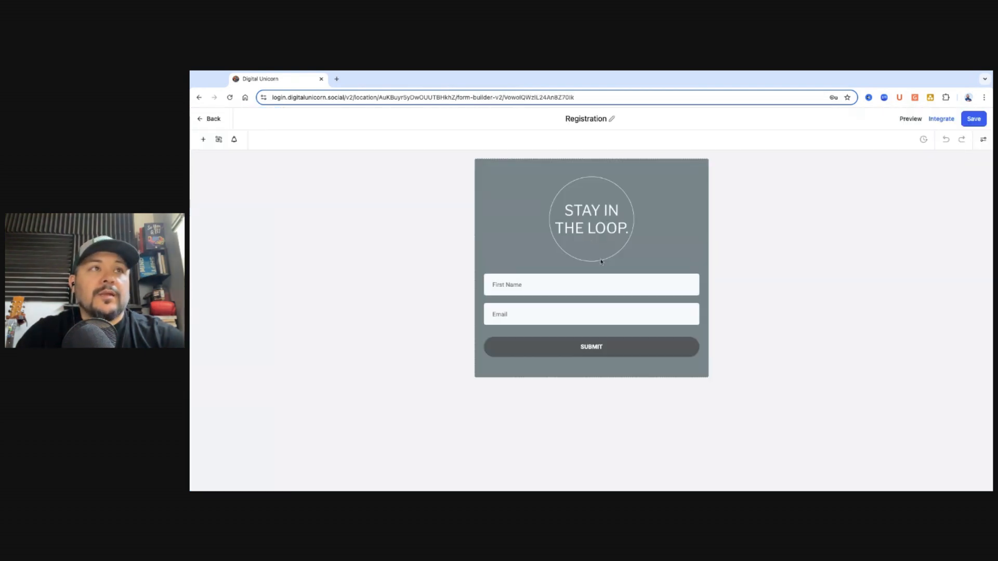
Rename the form as "AI For Businesses Workshop - Implementation"
click(611, 119)
key(ctrl+a)
text(AI For Businesses Workshop - Implementation)
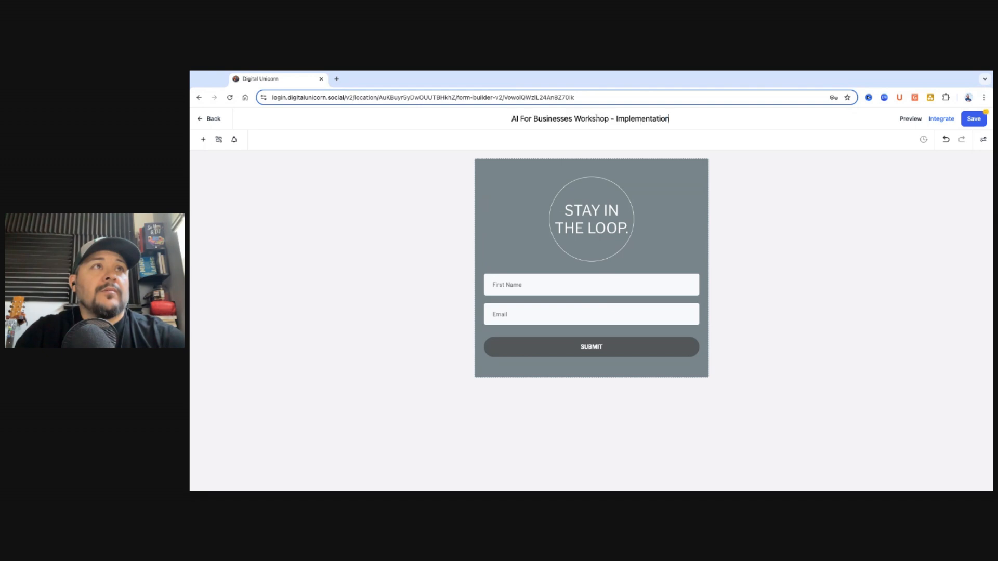
click(568, 317)
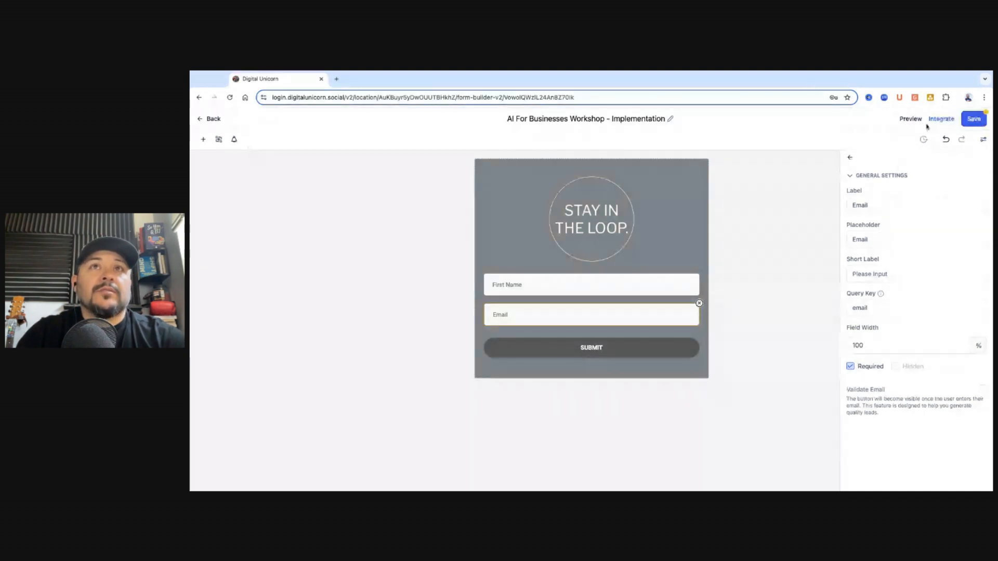
Examine the form's On Submit options, including the Open URL redirect field
click(983, 144)
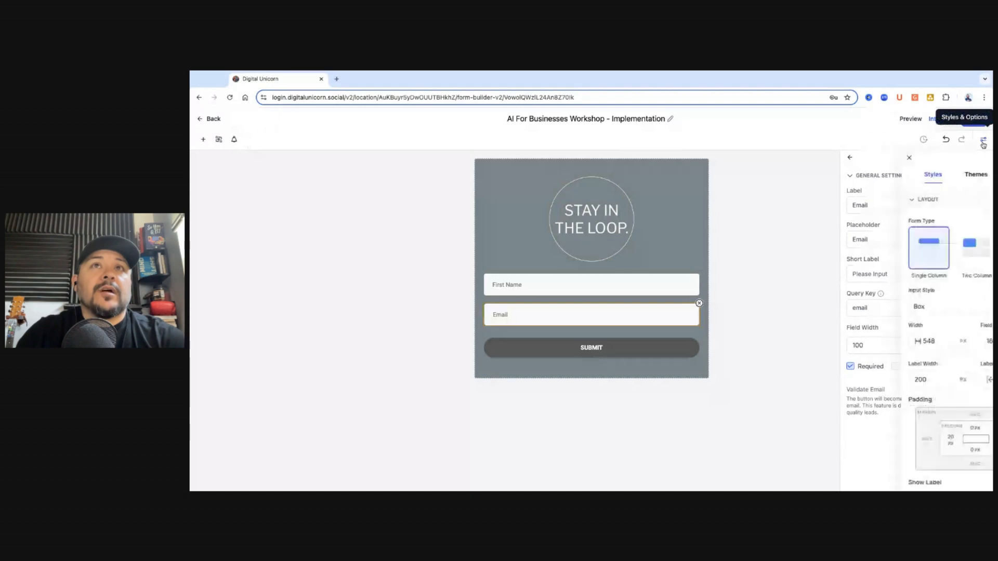
click(963, 176)
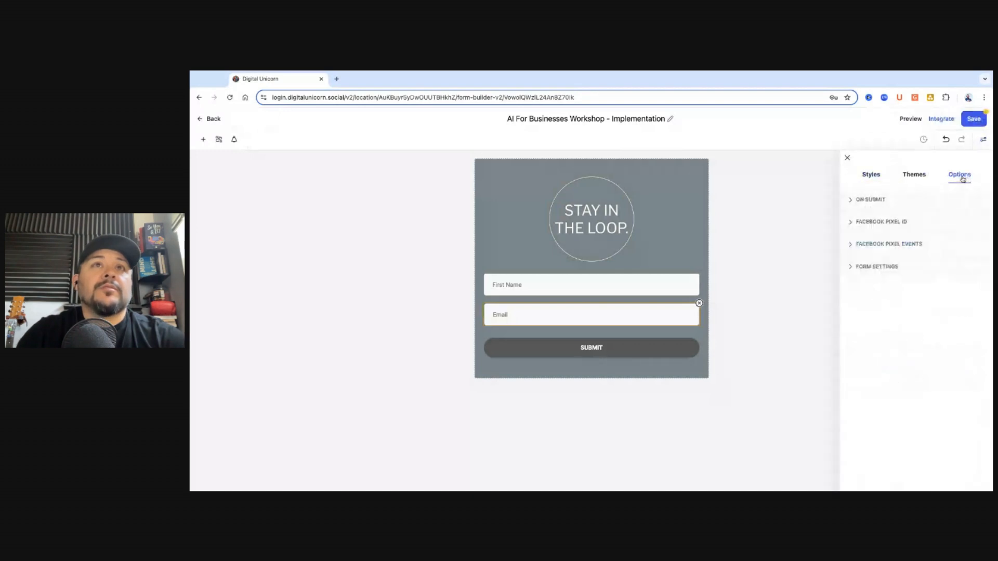
click(850, 201)
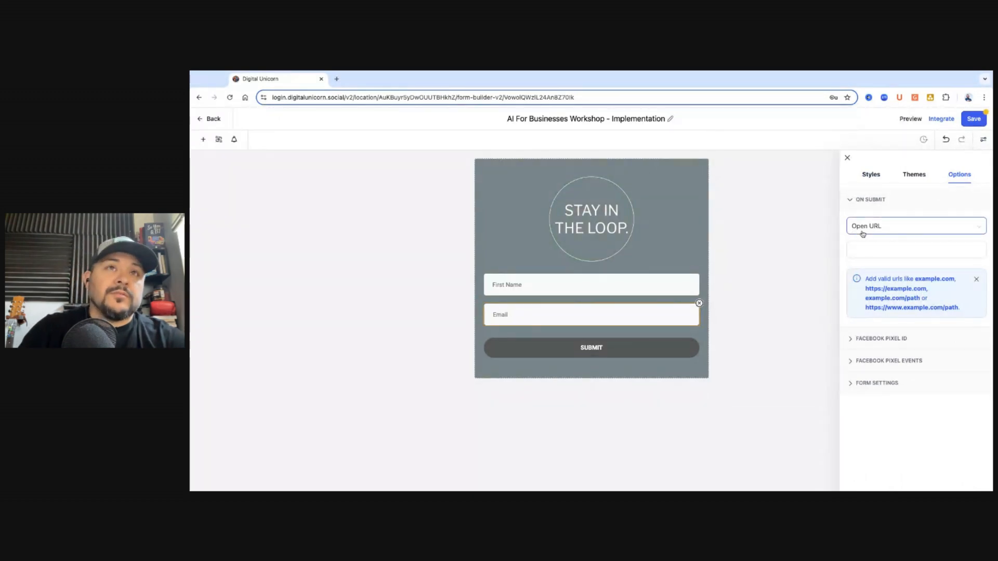
click(865, 250)
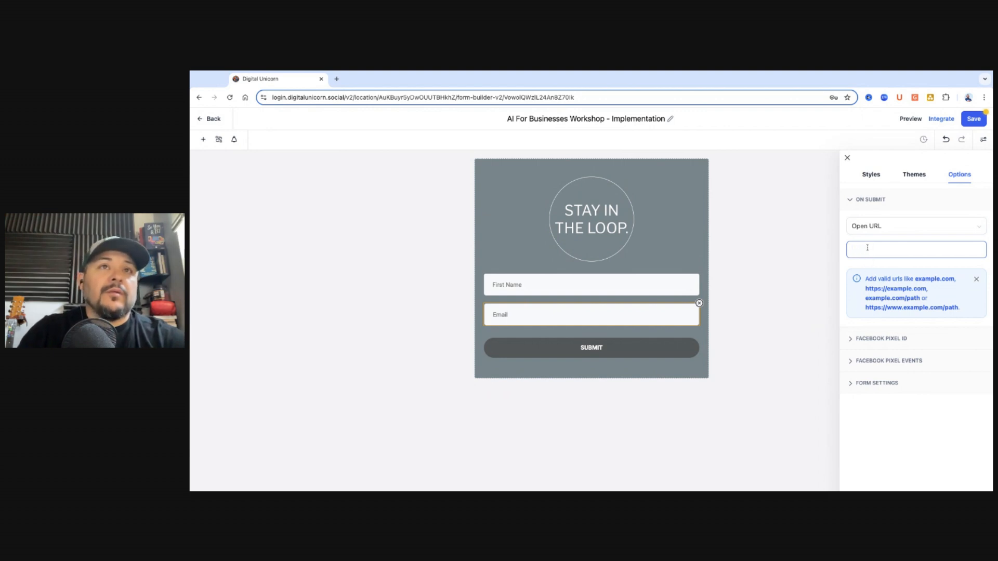
Save the form and return to the forms list
click(967, 119)
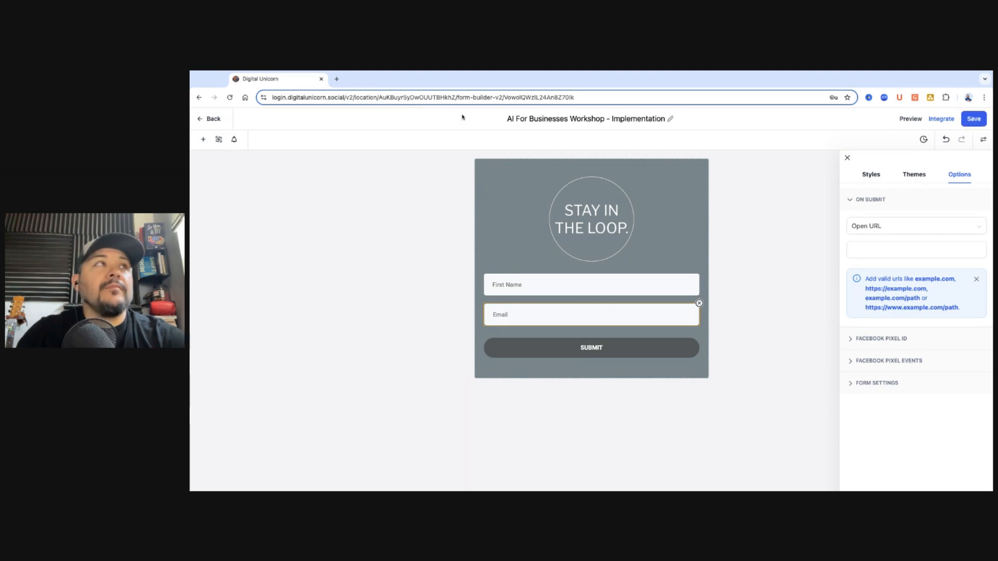
click(214, 120)
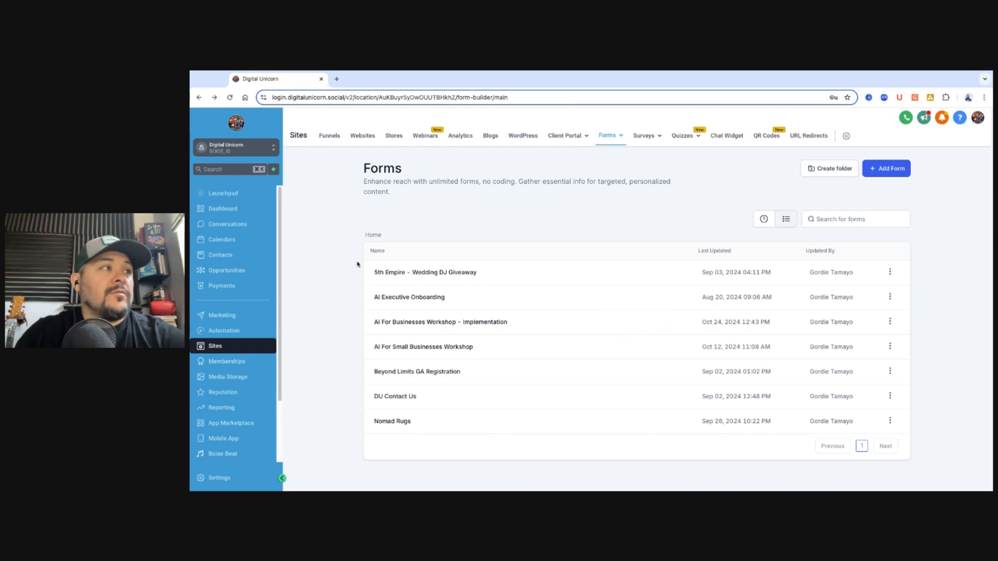
Open the Sites section in a second browser tab
double_click(216, 346)
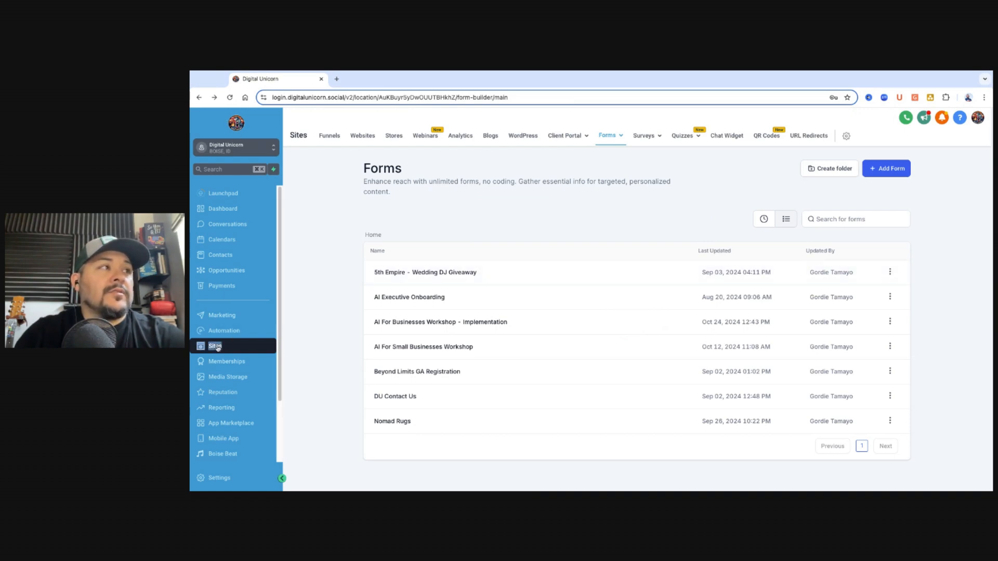
click(237, 350)
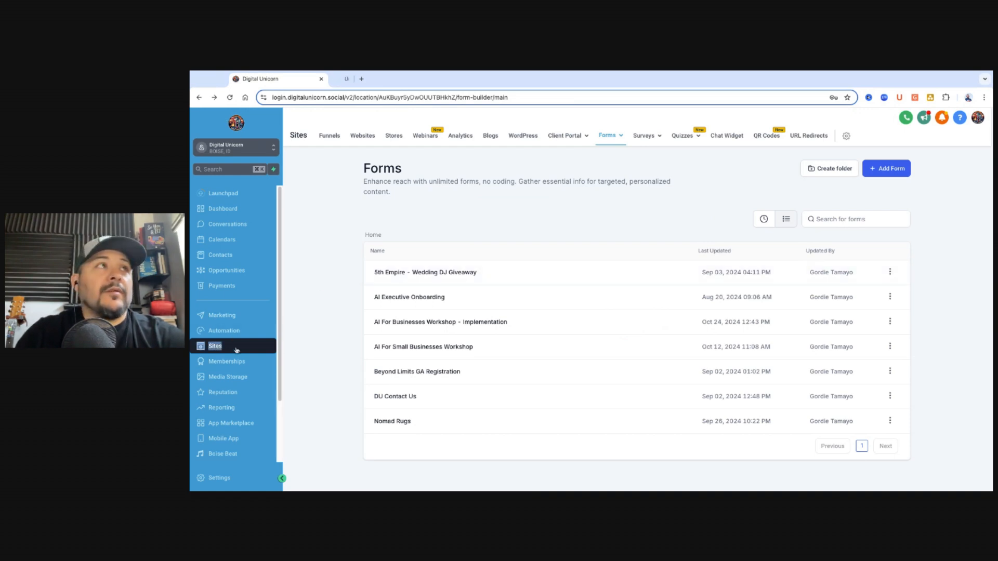
click(370, 80)
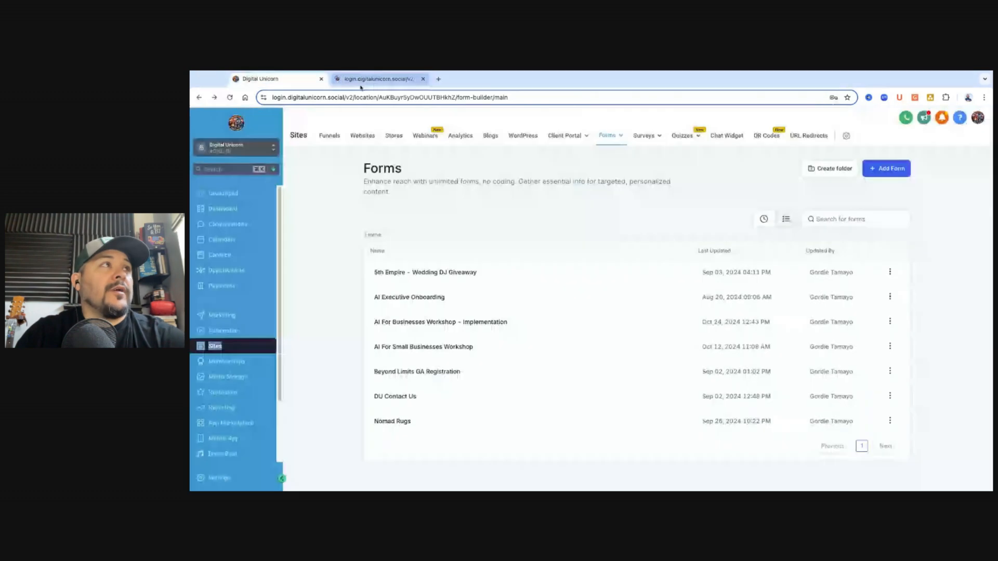
Start a new webinar funnel in the Webinars area with Live Webinar as the type
click(424, 137)
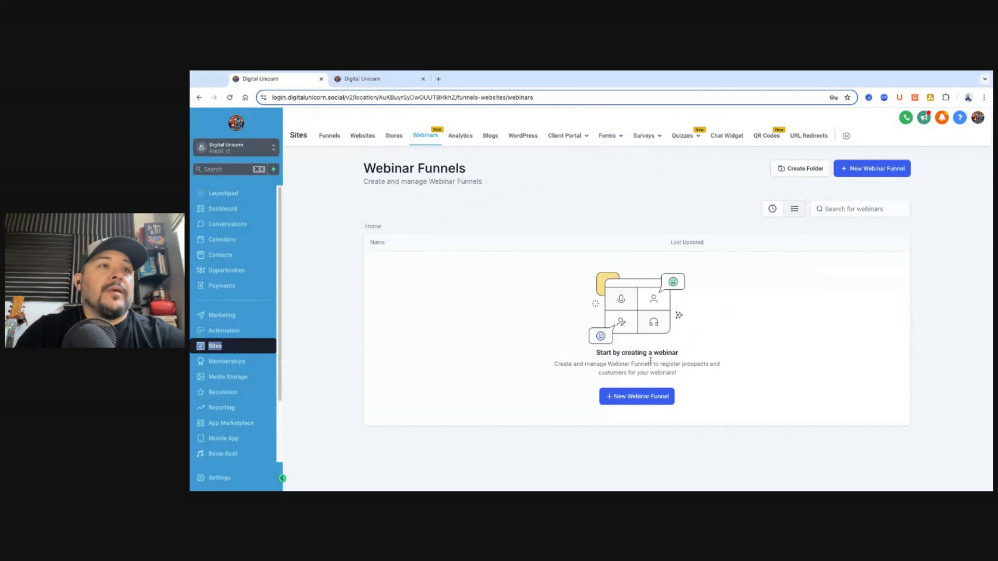
click(618, 399)
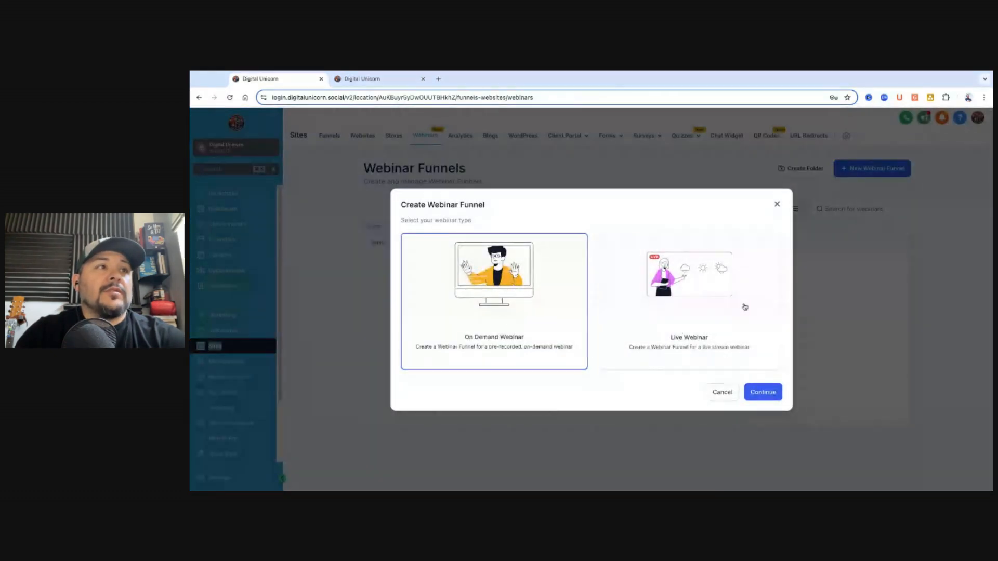
click(691, 318)
click(762, 393)
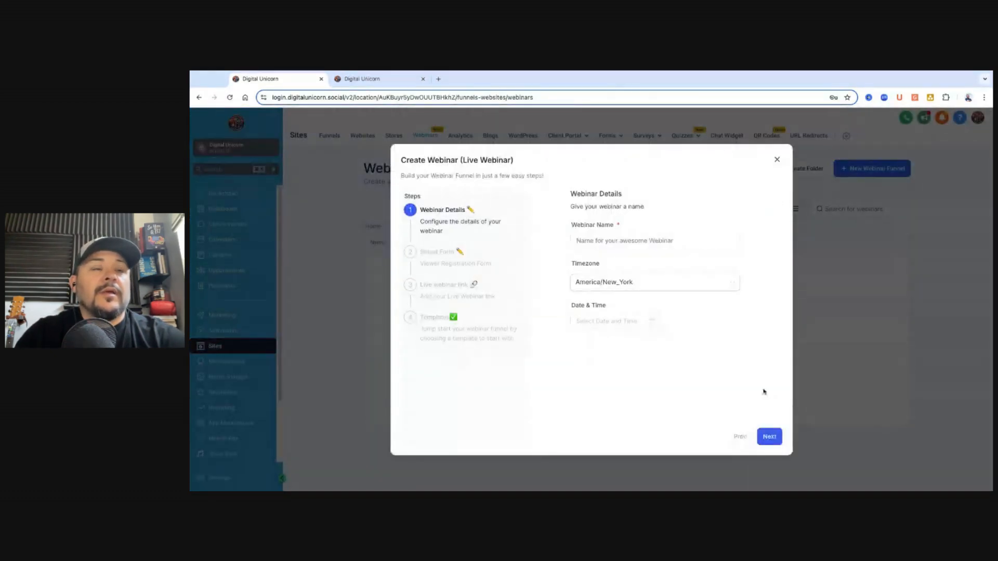
Name the webinar "AI For Businesses Workshop - Implementation" and set its timezone to America/Boise
click(671, 241)
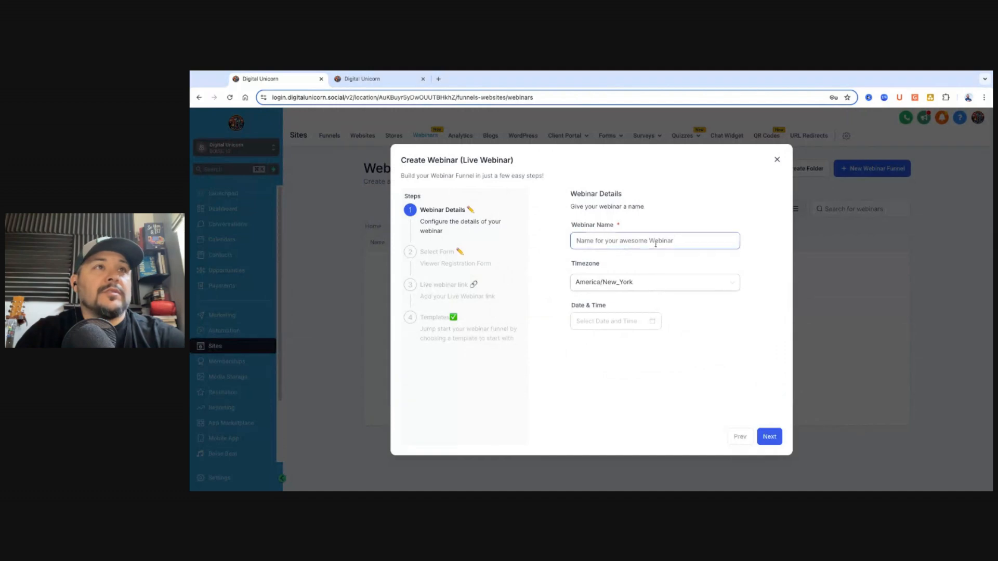
text(AI For Businesses Workshop - Implementation)
click(631, 286)
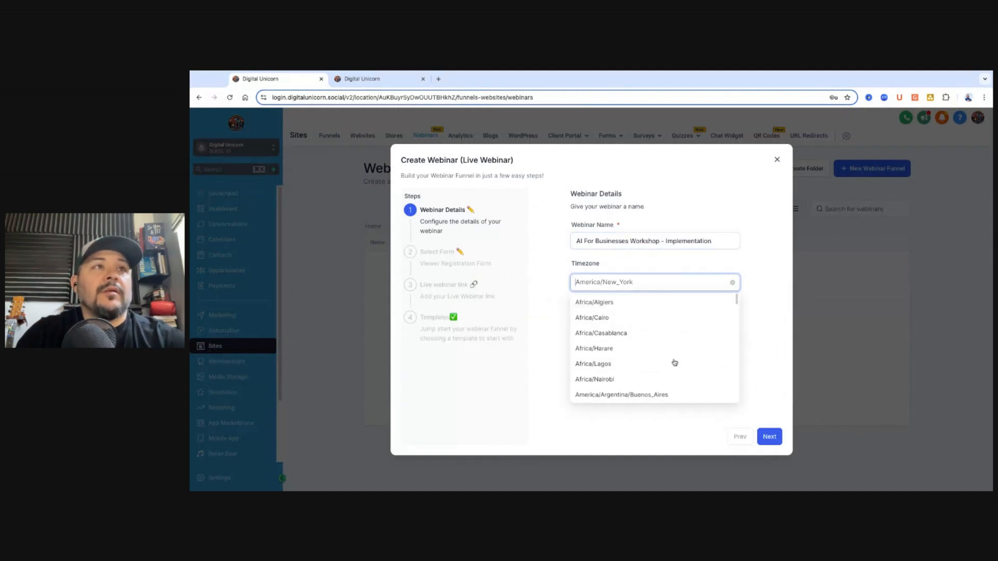
scroll(671, 358, down, 3)
click(626, 311)
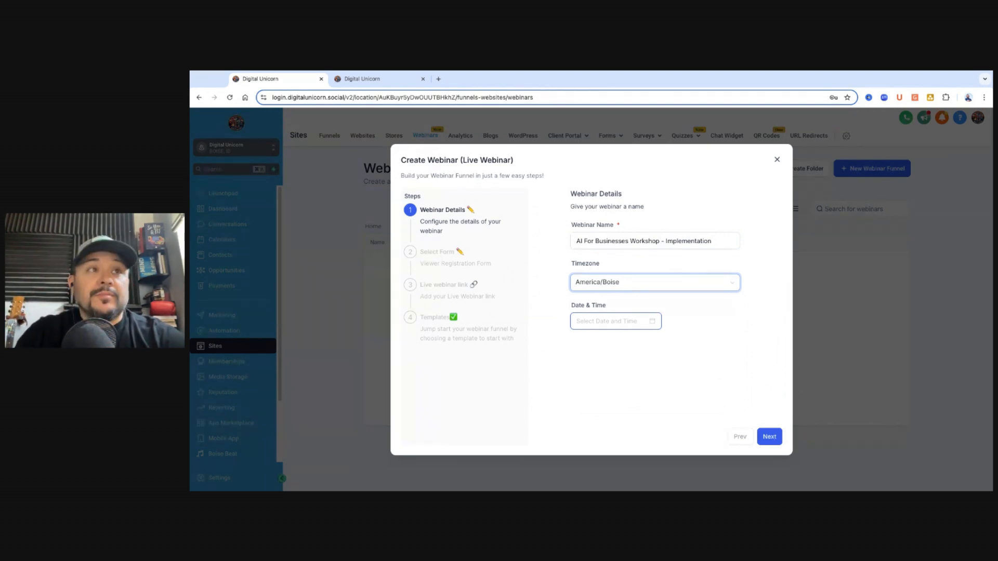
click(618, 322)
click(664, 428)
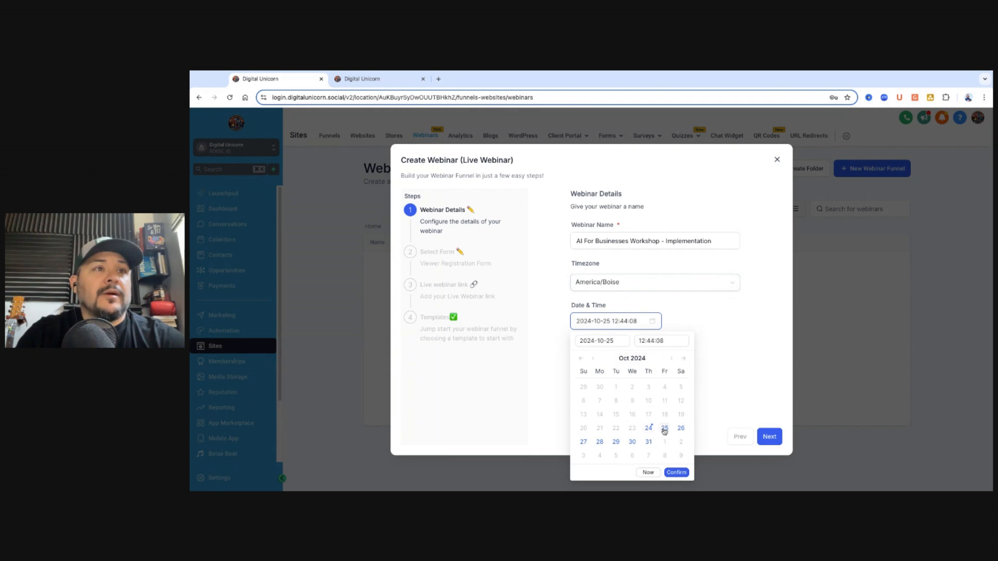
click(642, 340)
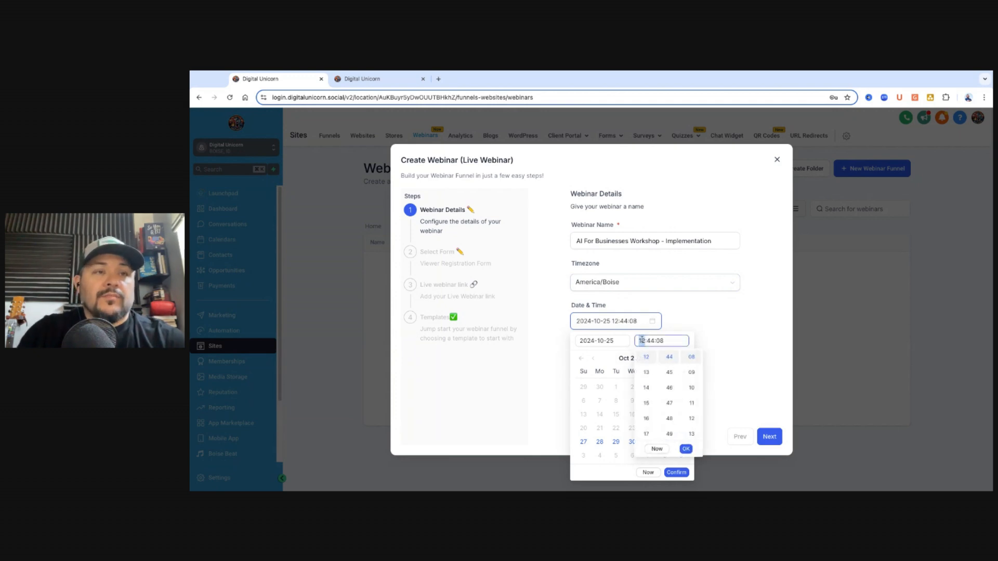
text(08:)
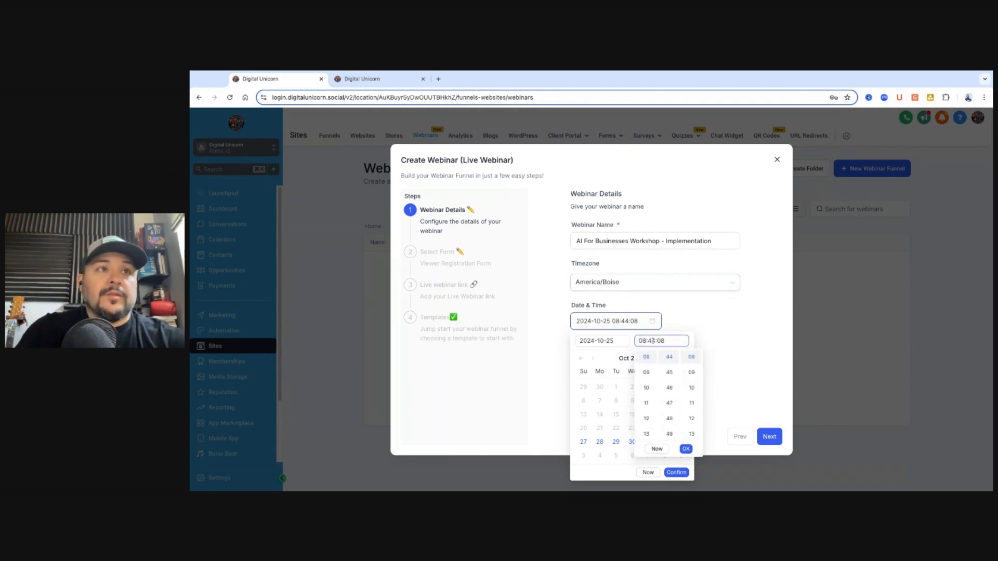
text(30:)
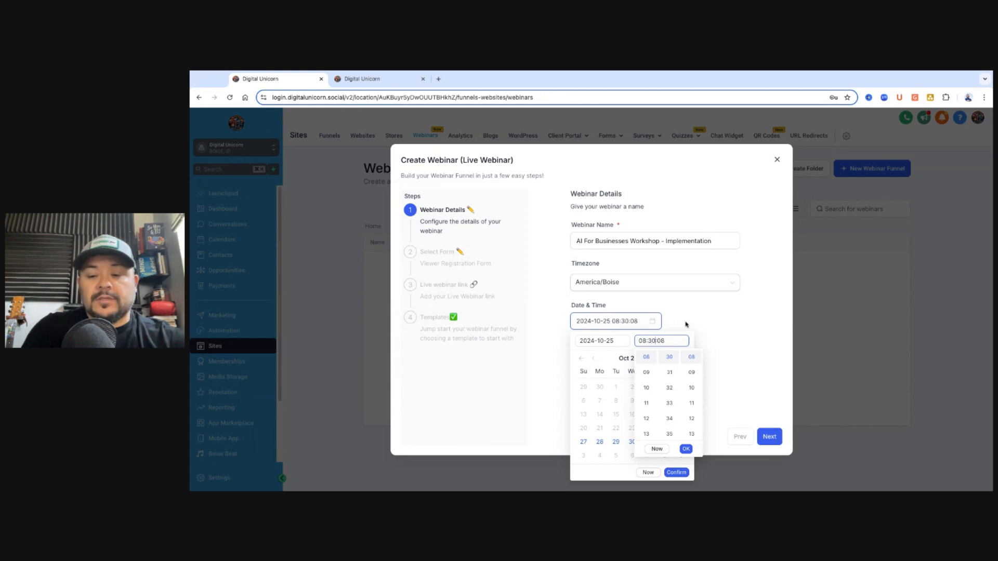
text(00)
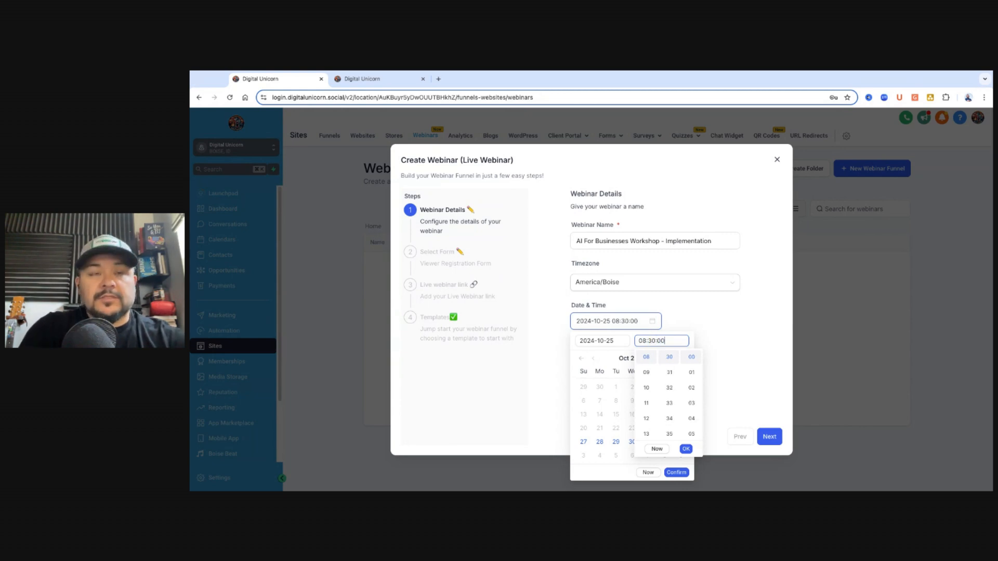
click(755, 340)
click(613, 327)
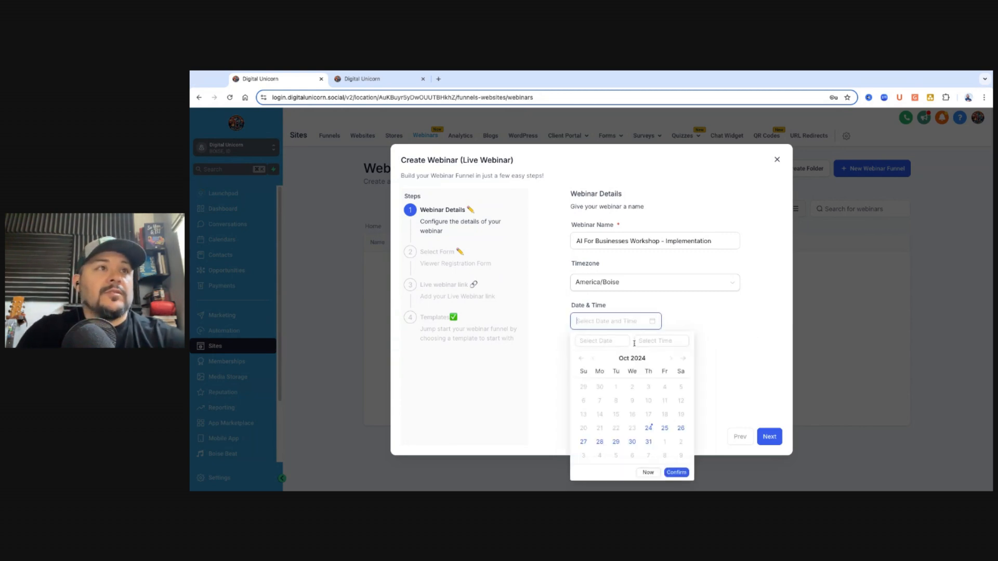
click(664, 429)
click(639, 341)
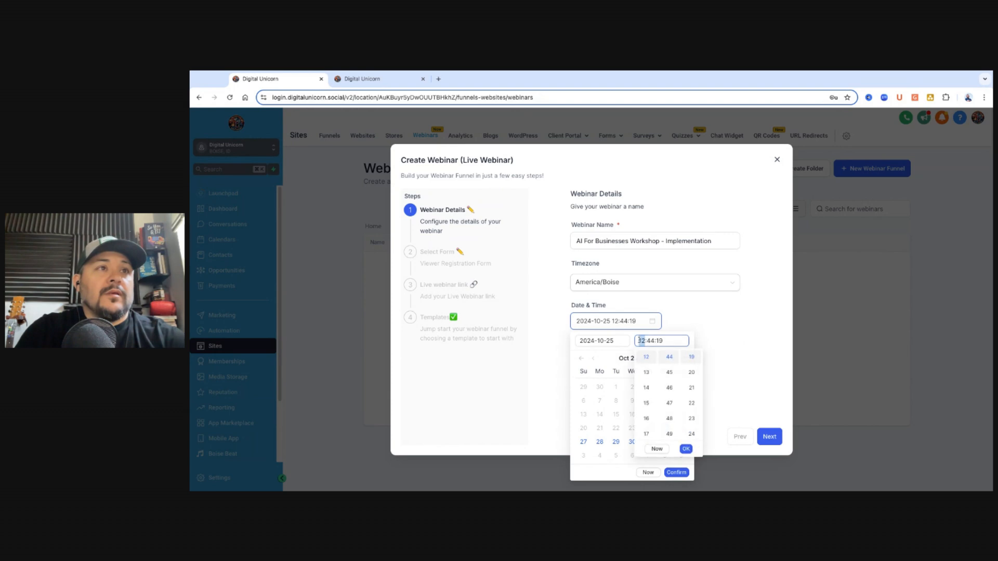
text(08)
double_click(652, 341)
text(30)
double_click(660, 341)
text(00)
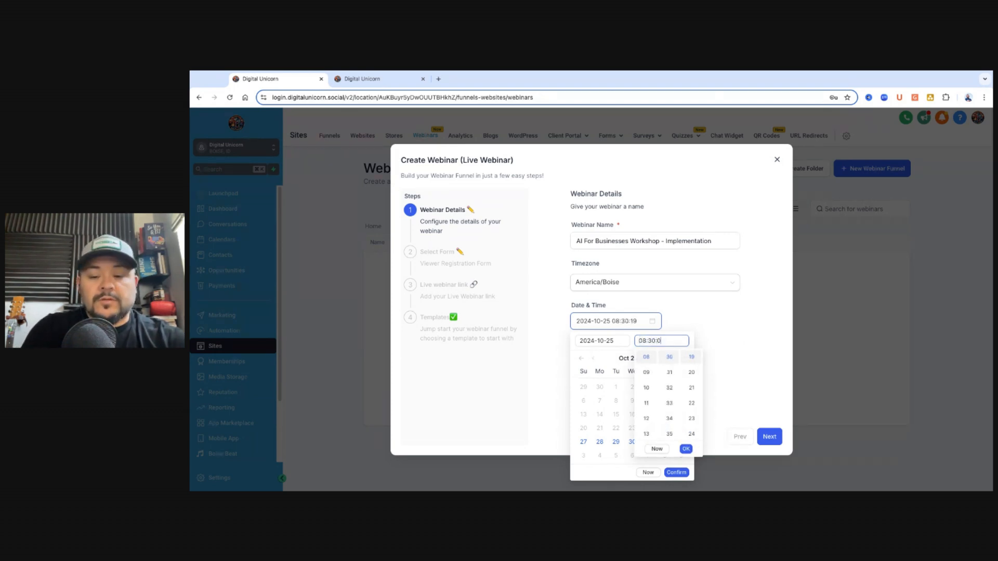
click(685, 449)
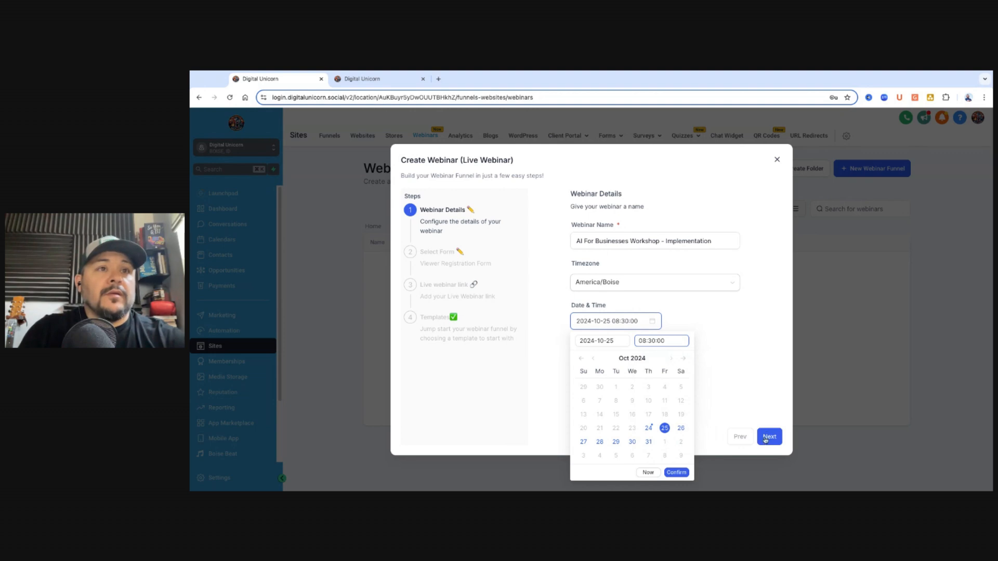
click(676, 473)
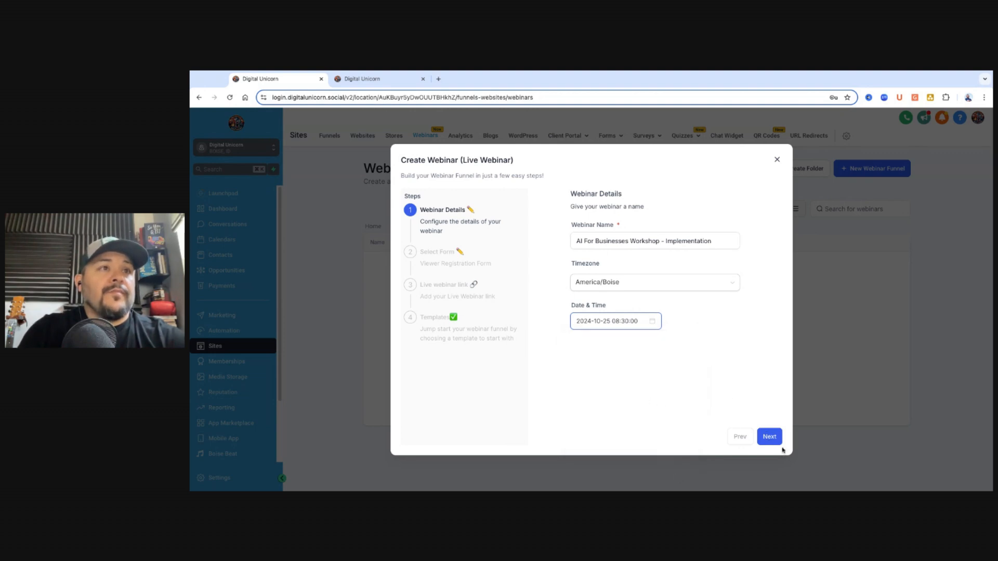
Continue past the webinar details and assign the "AI For Businesses Workshop - Implementation" form as the webinar's registration form
click(763, 436)
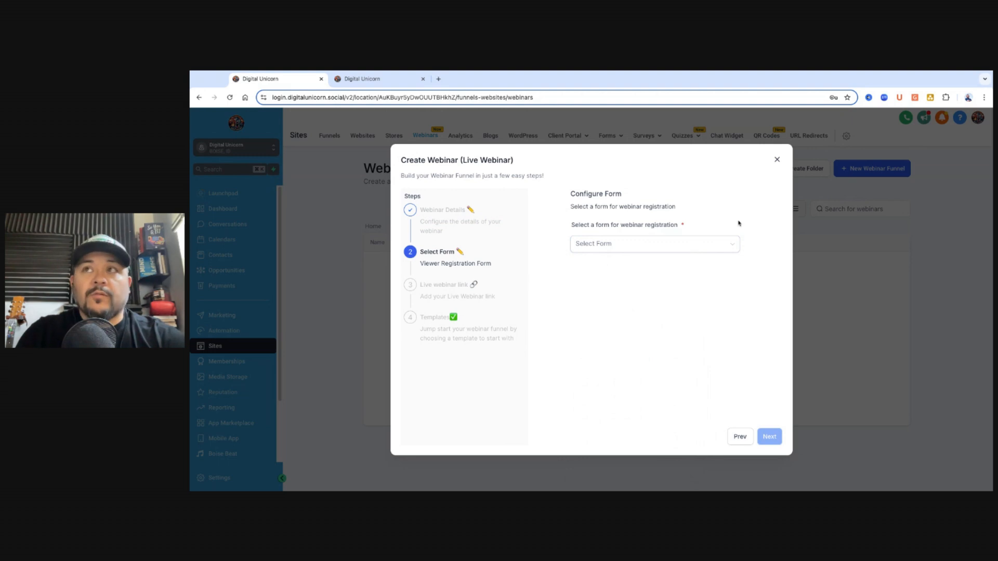
click(631, 249)
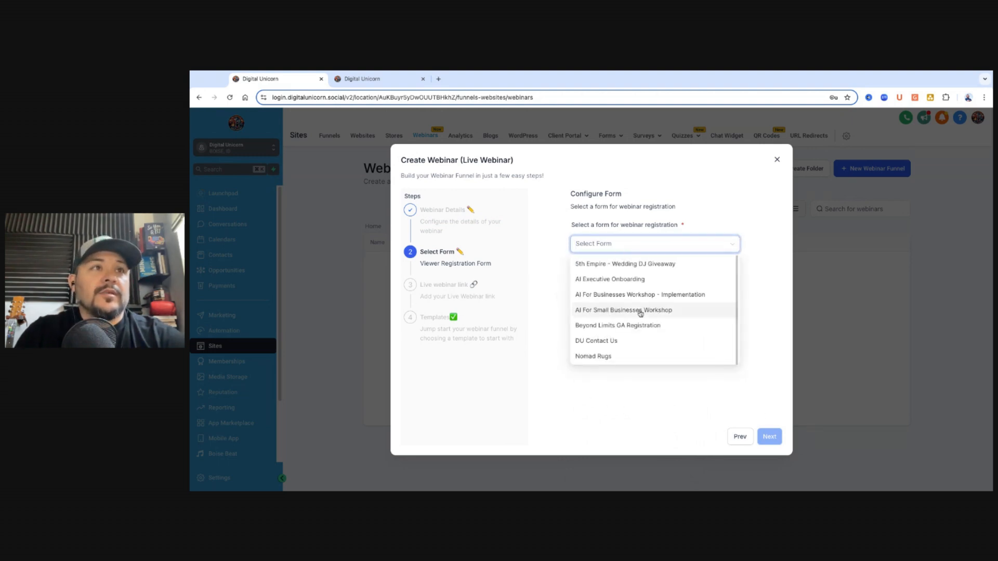
click(602, 296)
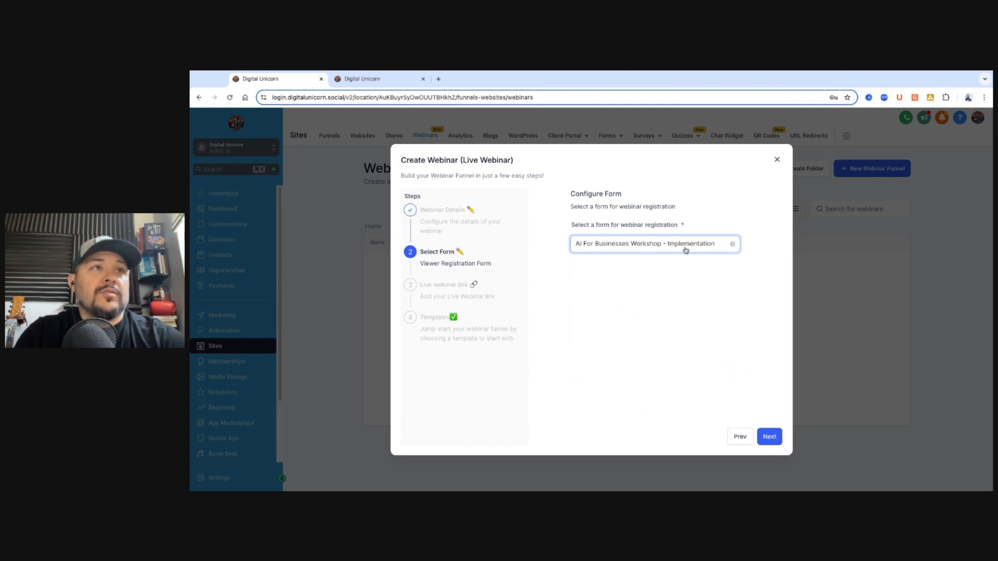
click(771, 438)
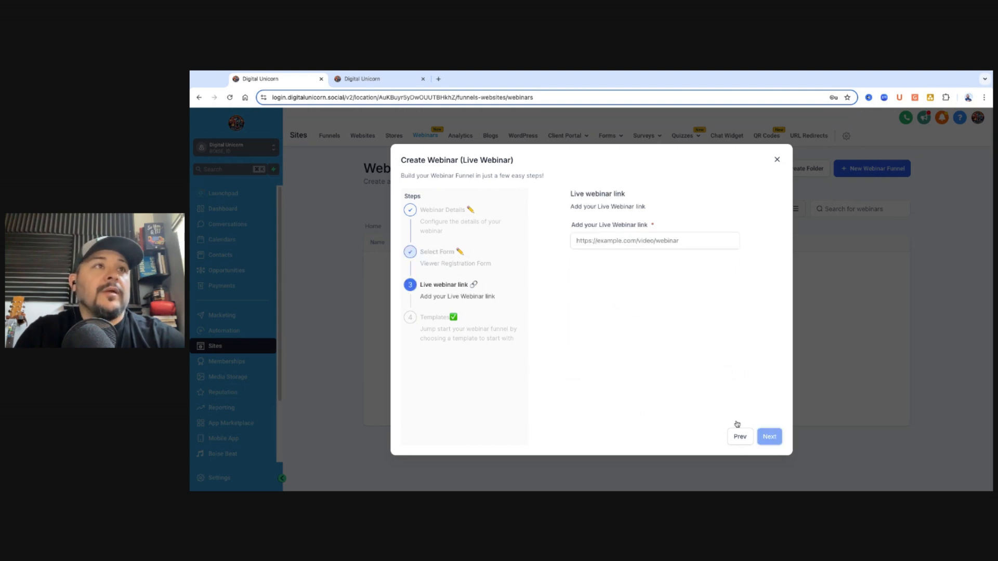
click(625, 244)
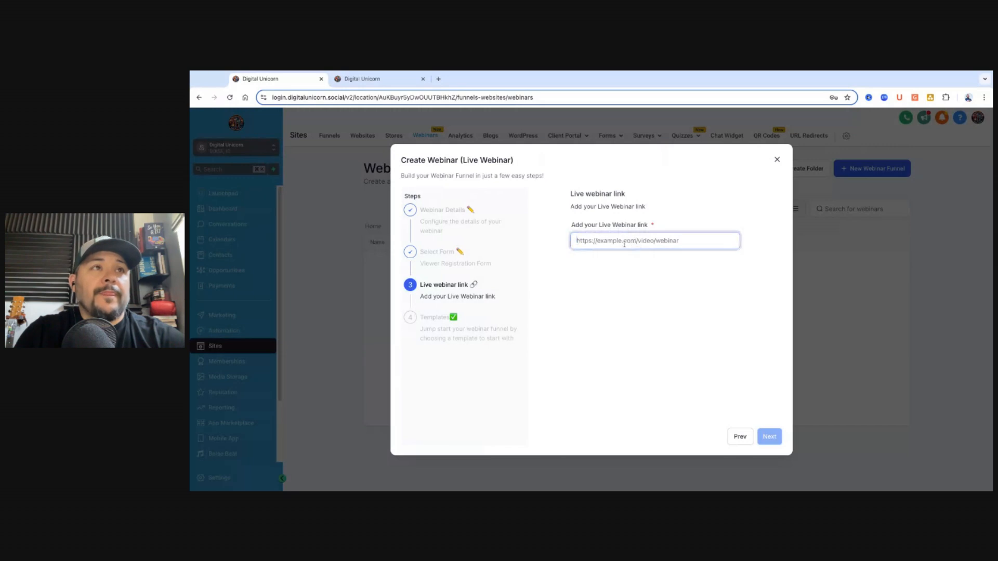
key(super+Tab)
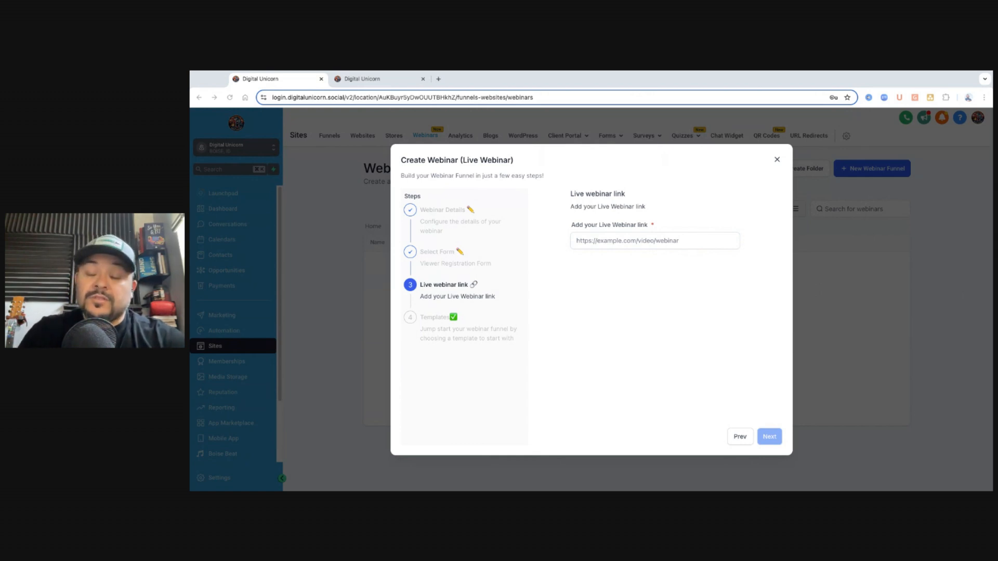
click(655, 241)
text(https://streamyard.com/watch/BbAvG3ZCd4W5)
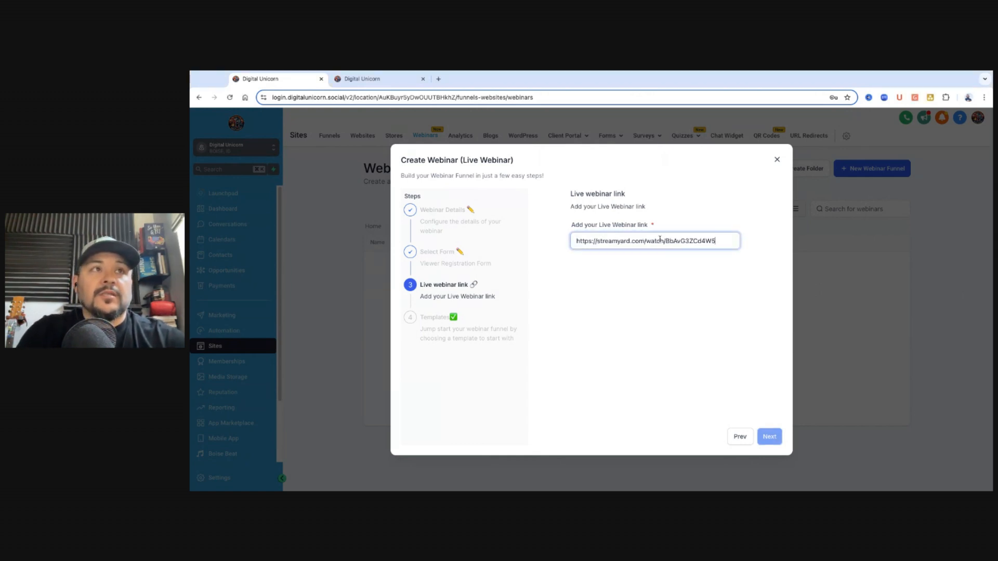
Choose the Financial Planning template and create the webinar funnel
click(769, 440)
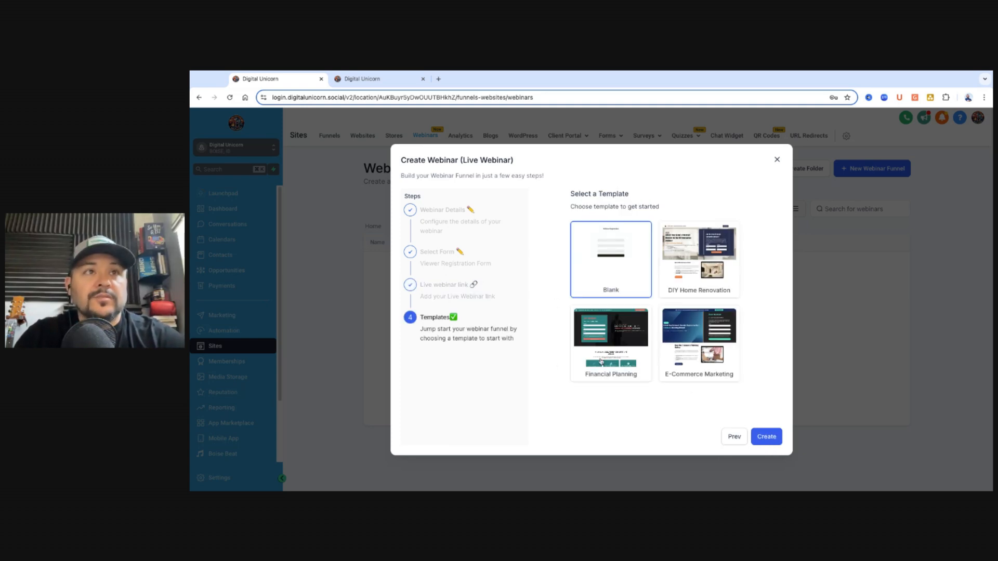
click(623, 335)
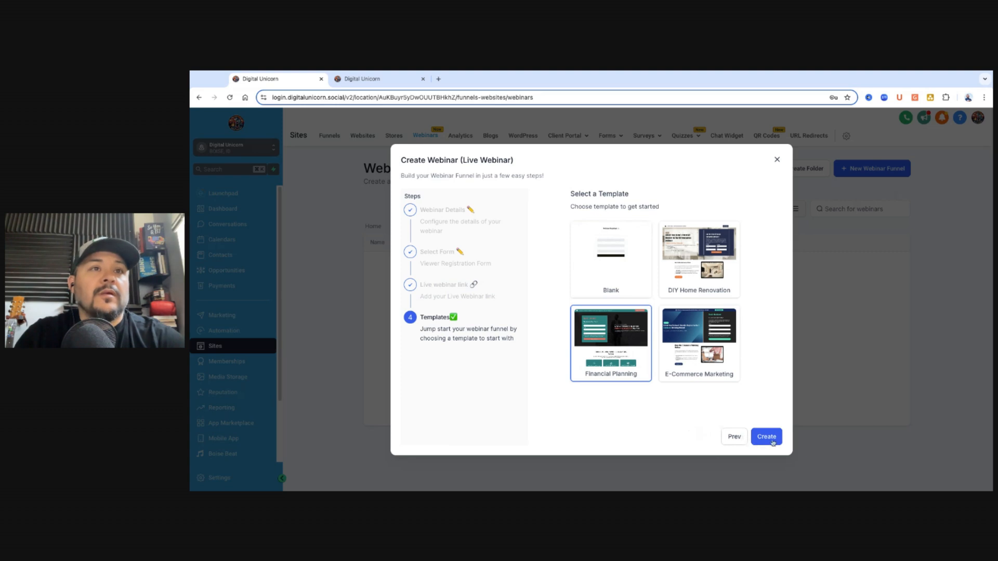
click(753, 433)
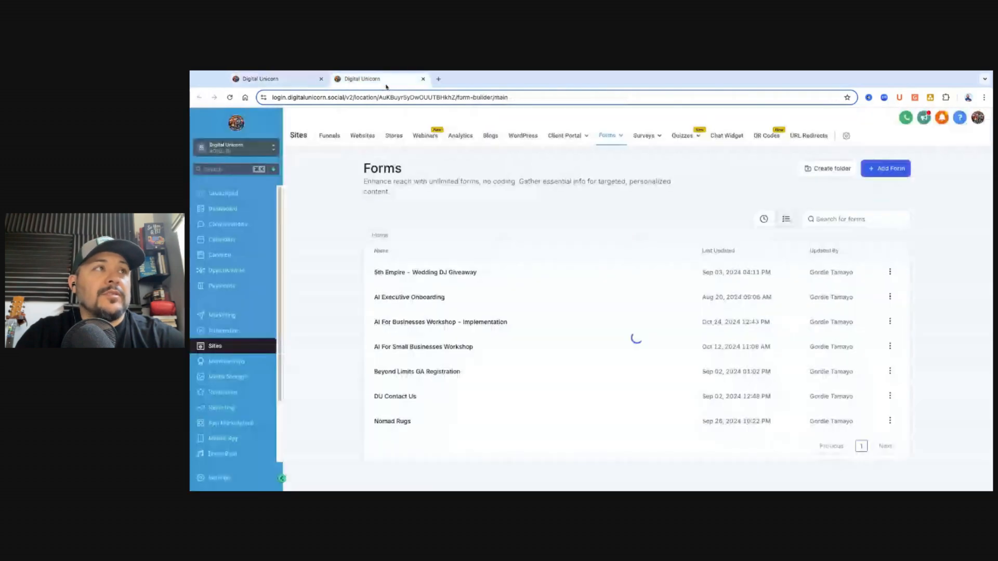
Open the "AI For Businesses Workshop - Implementation" form in the form builder in the second browser tab
mouse_move(620, 138)
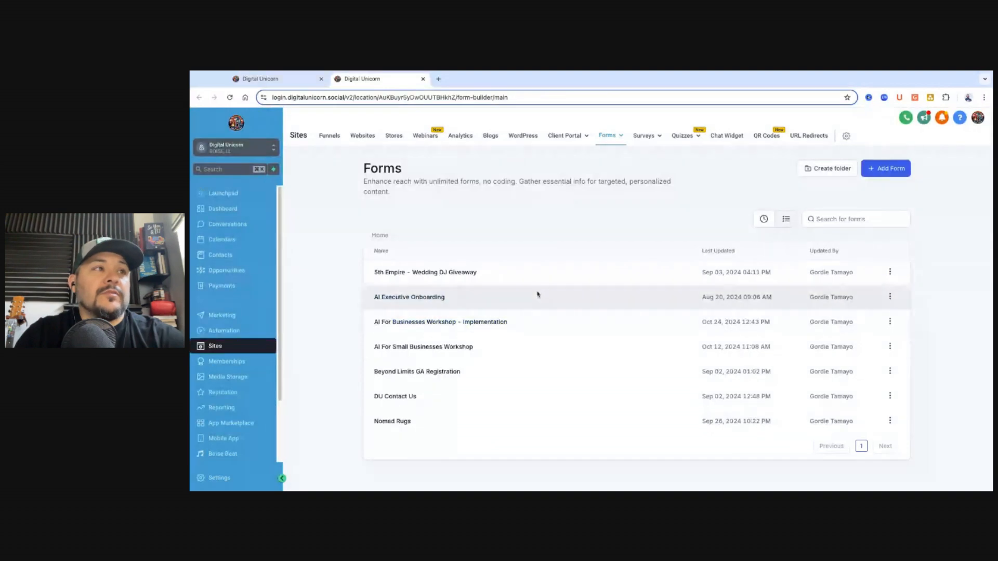
click(538, 294)
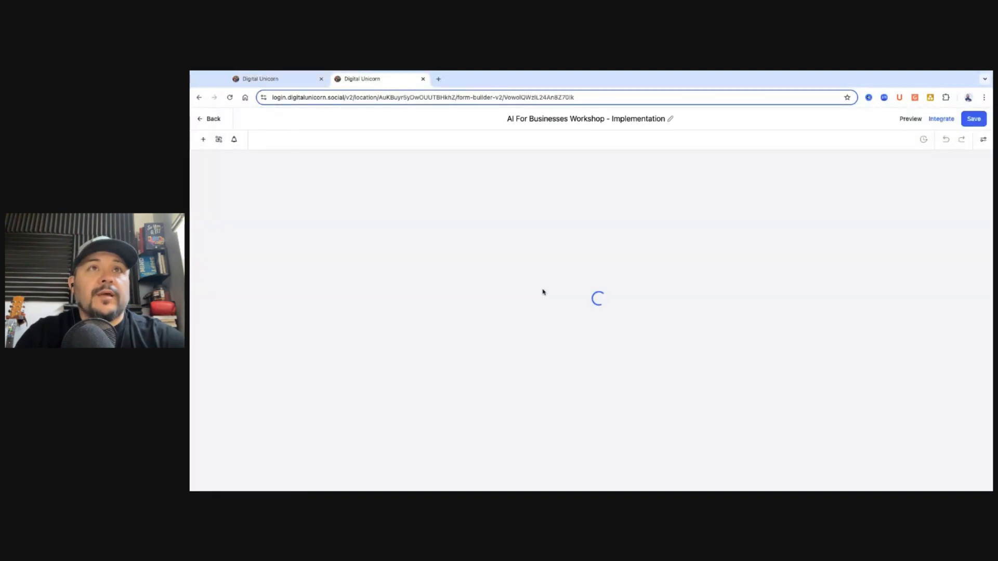
Check the Webinar Confirmation page's name and path, and the funnel's domain settings, in the webinar funnel
click(289, 84)
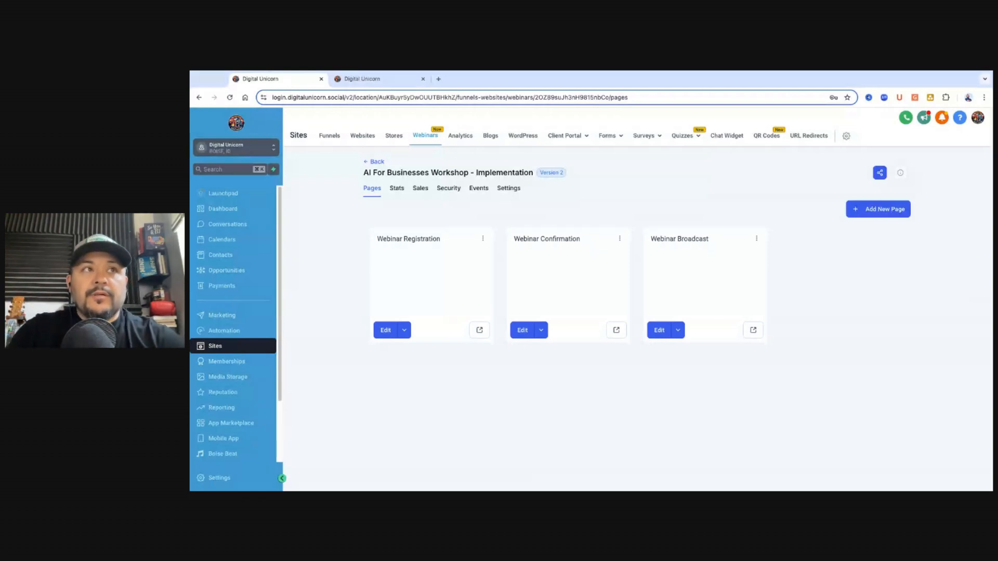
click(620, 238)
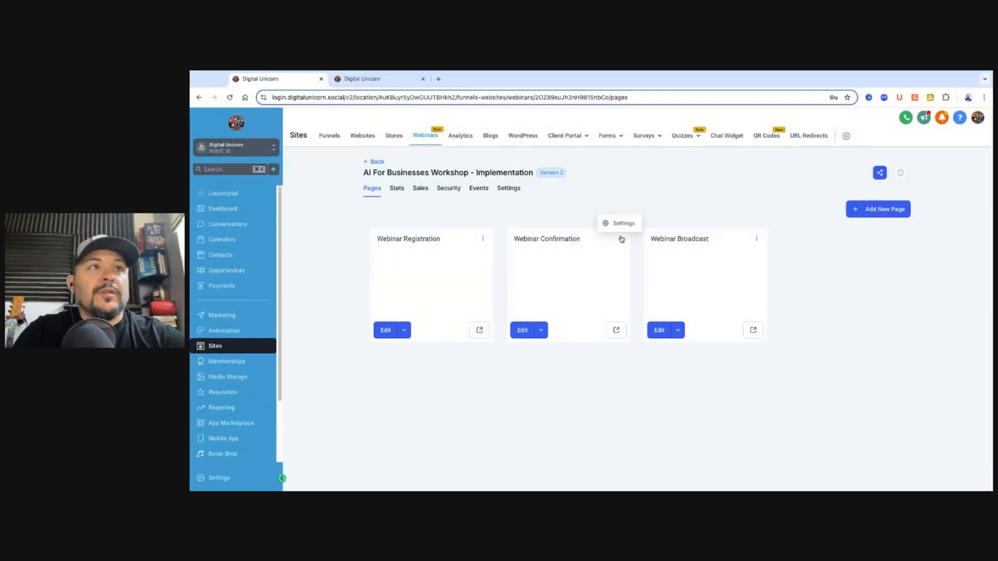
click(623, 225)
click(515, 287)
click(520, 338)
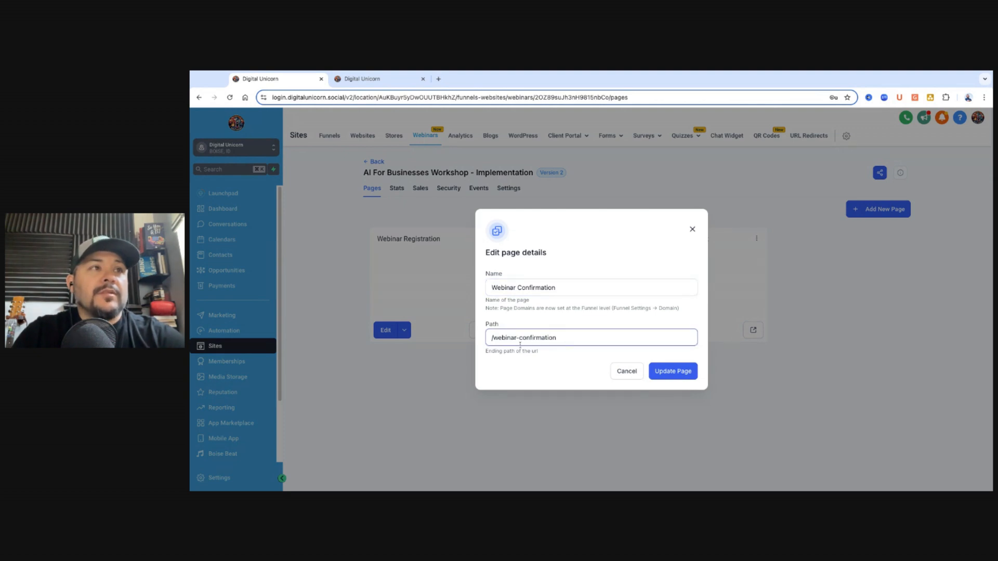
click(627, 371)
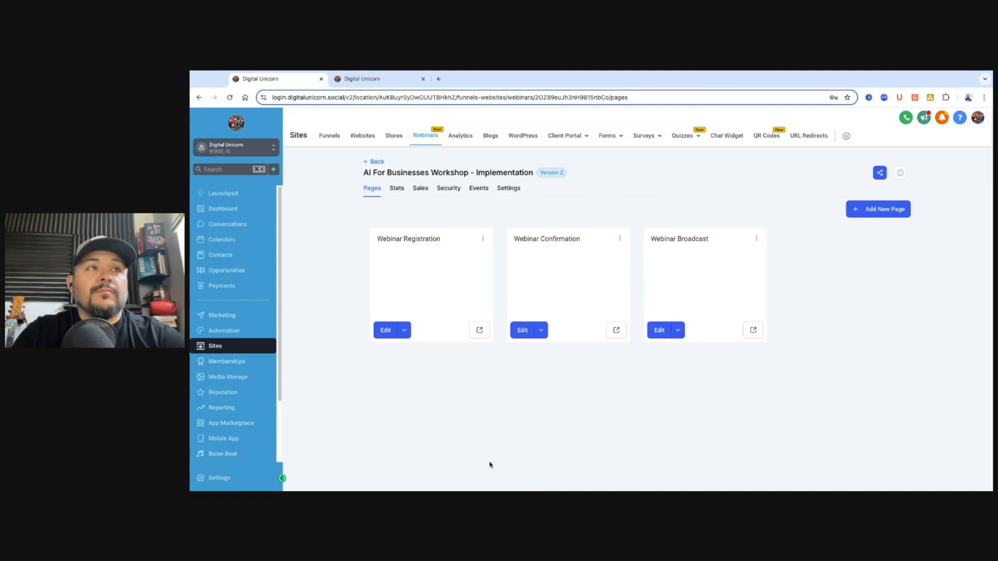
click(508, 188)
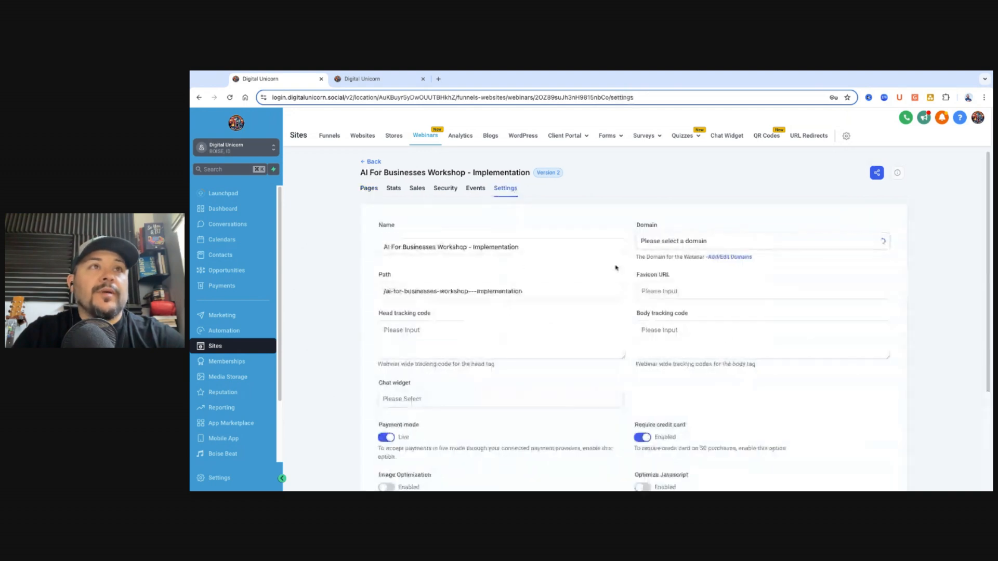
click(369, 188)
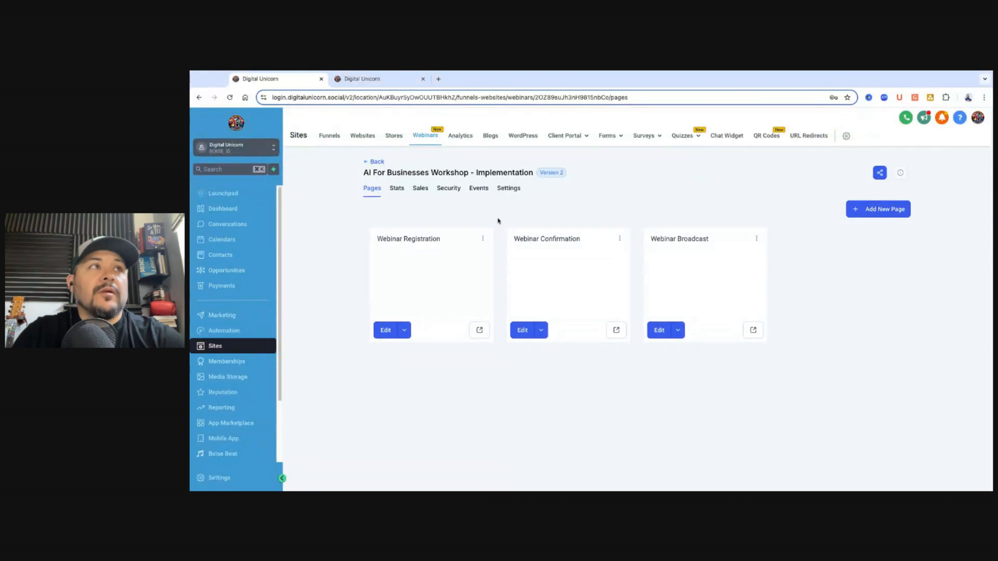
Preview the Webinar Confirmation page, copy its preview URL and close the preview
click(616, 330)
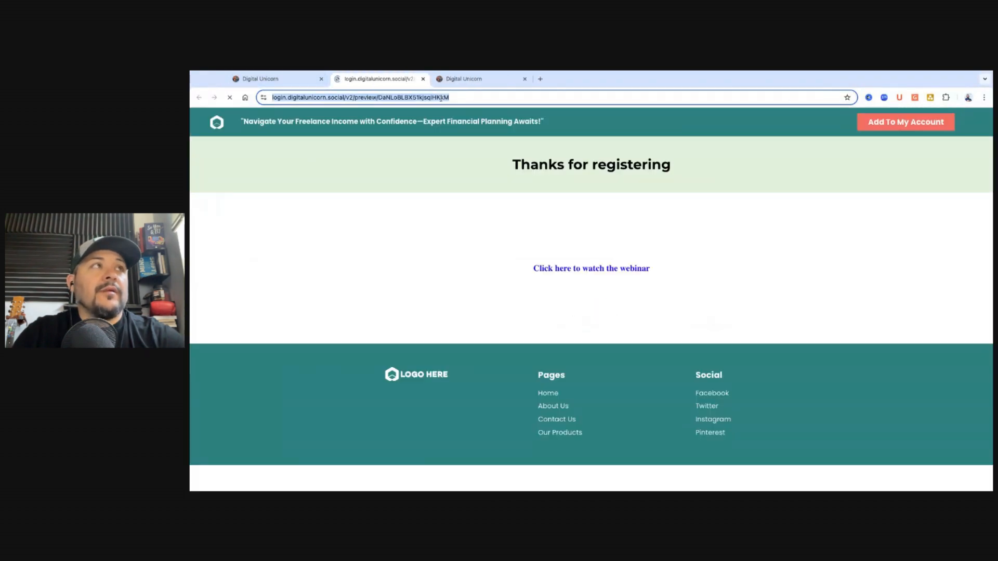
click(470, 100)
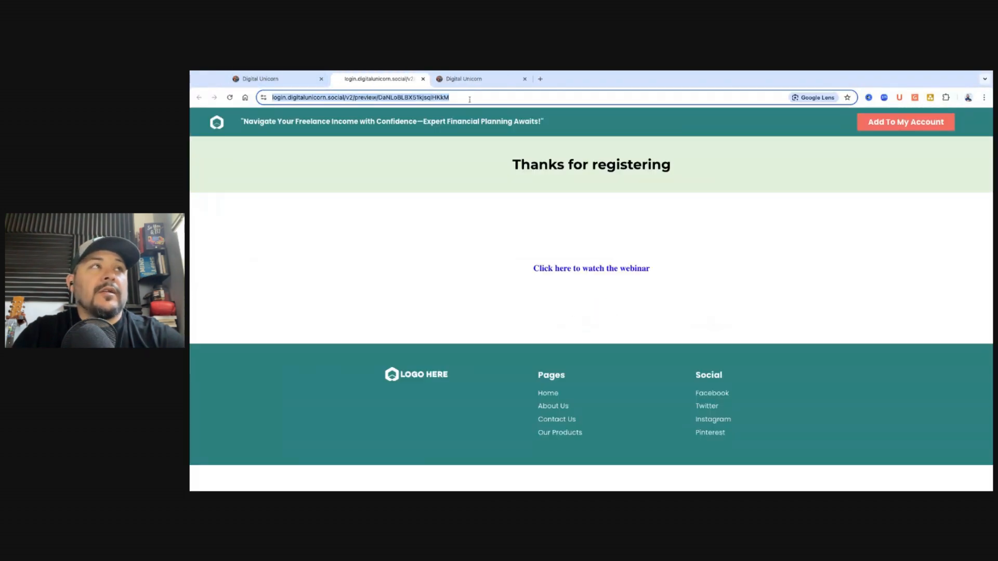
click(424, 79)
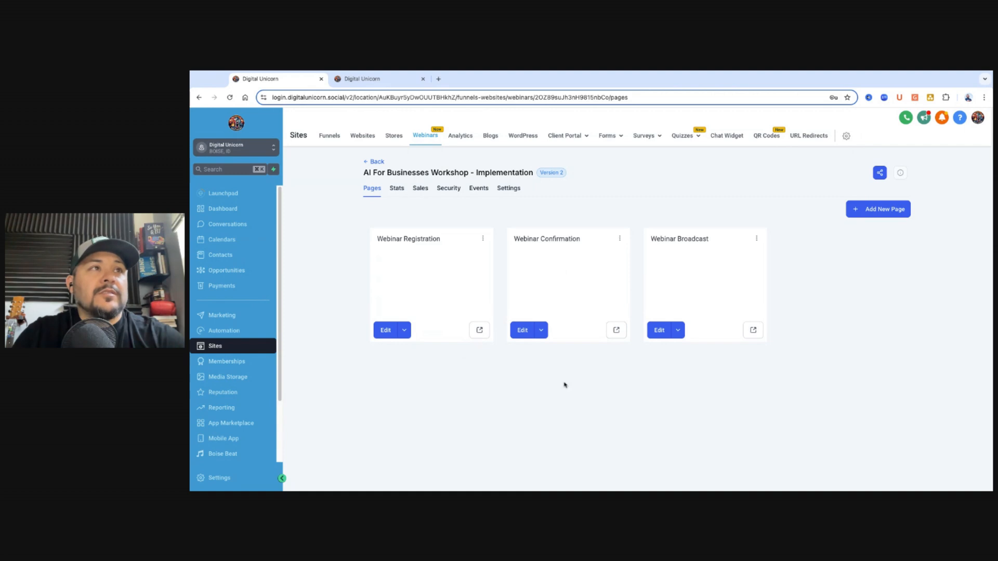
click(612, 333)
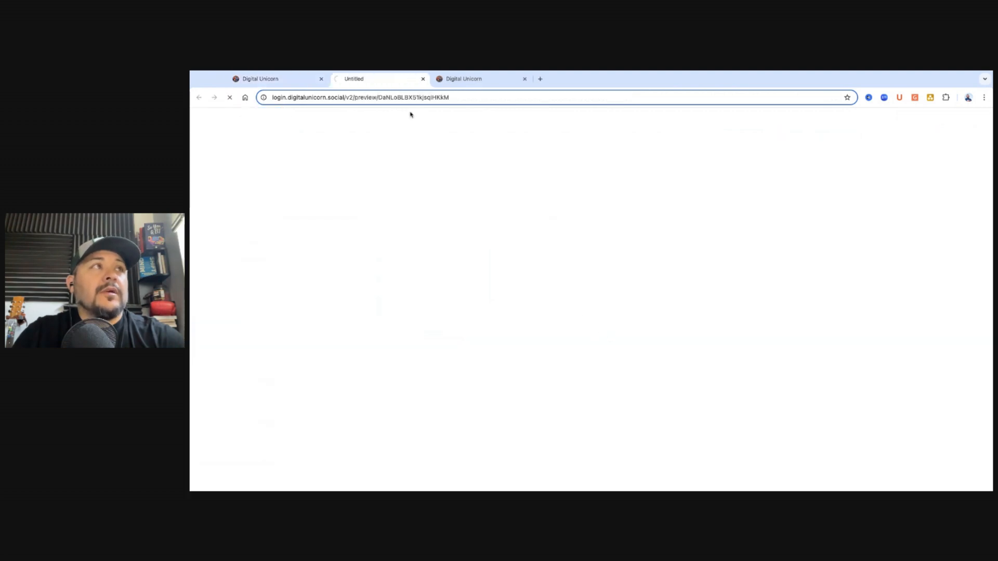
click(449, 100)
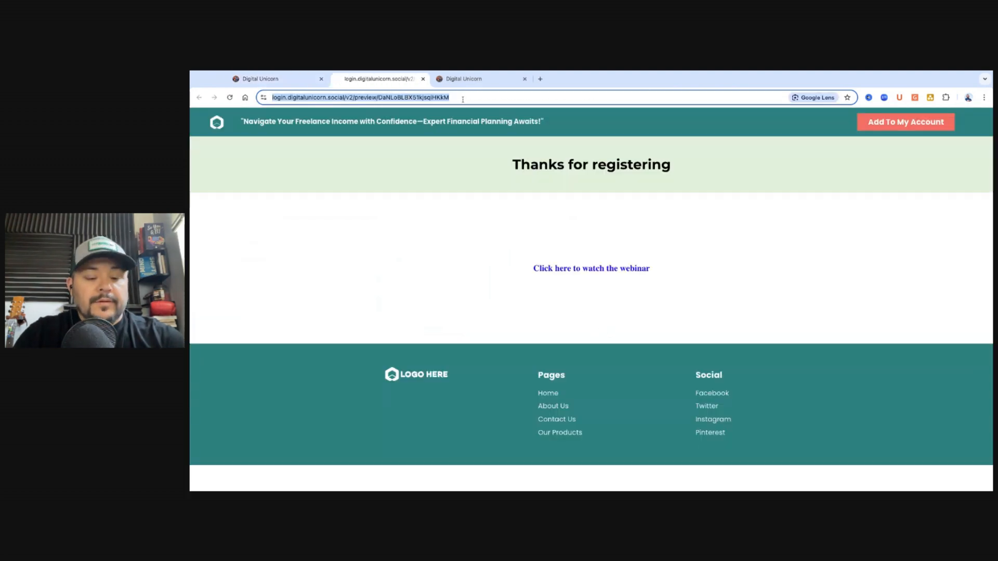
click(422, 79)
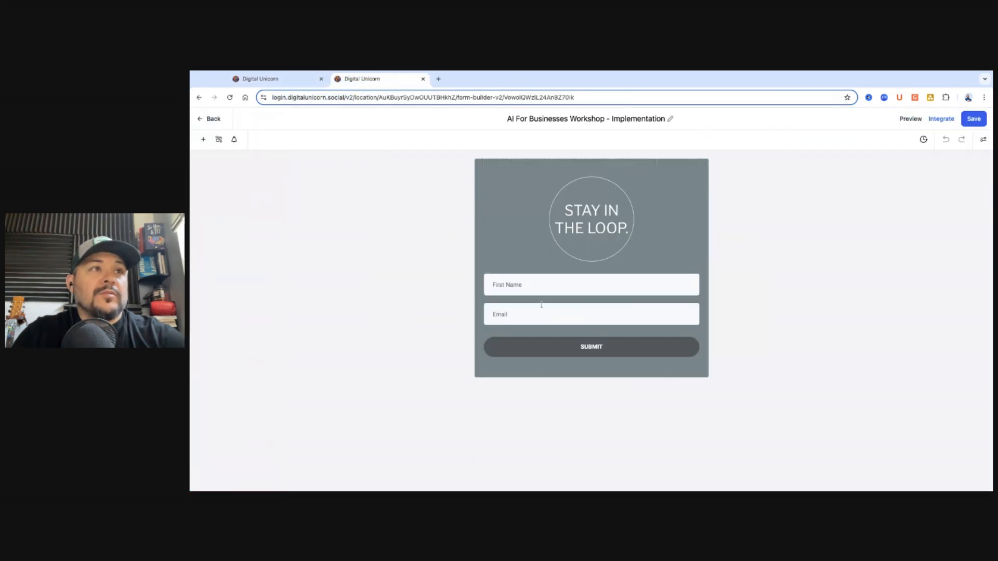
Set the registration form's on-submit action to open the copied confirmation page URL, and save the form
click(300, 83)
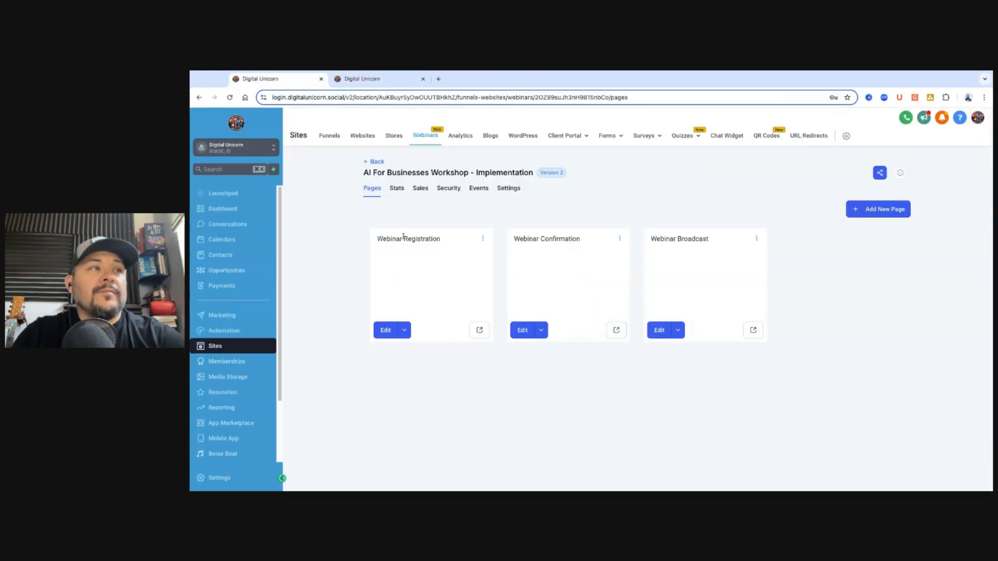
click(380, 79)
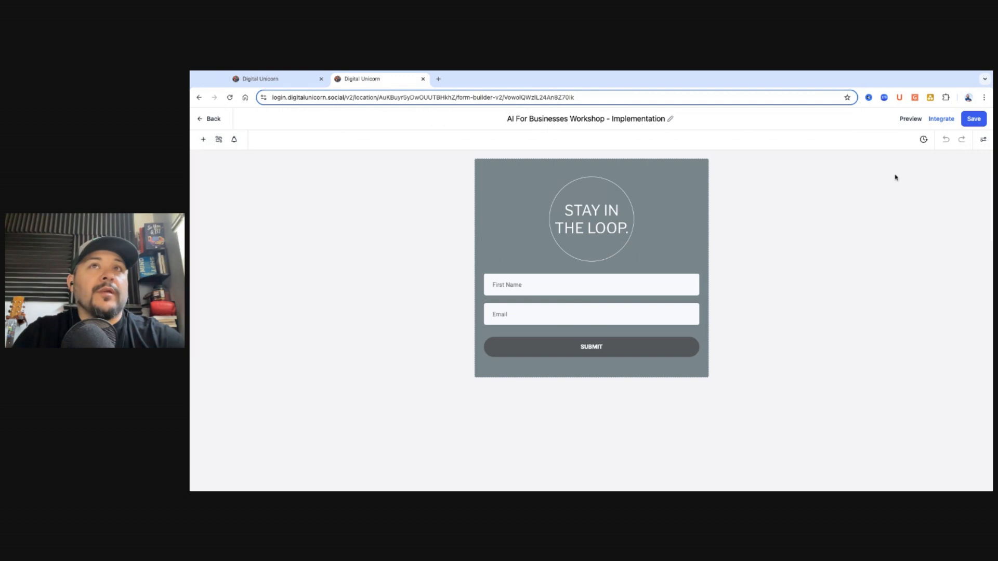
click(984, 142)
click(959, 174)
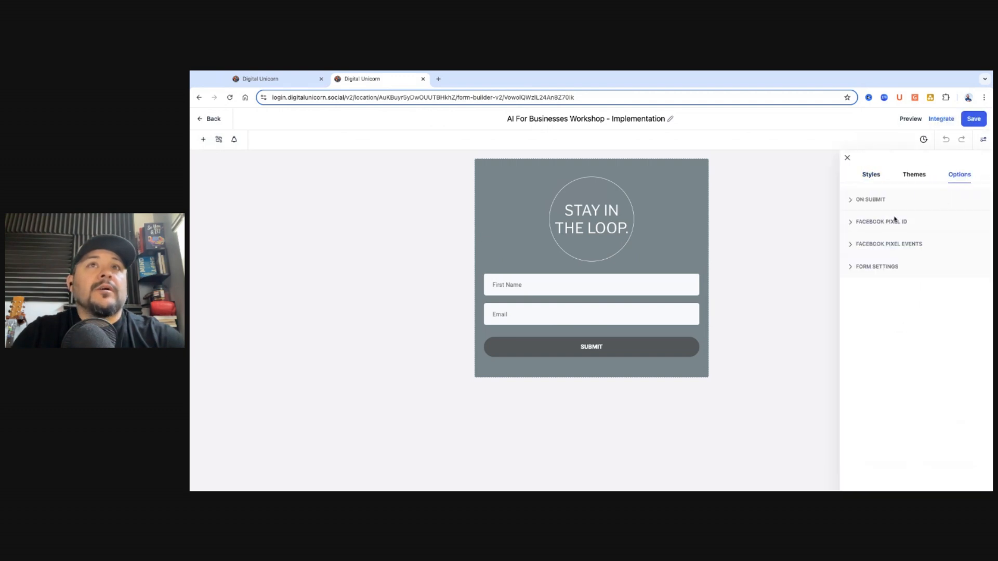
click(869, 201)
click(873, 249)
key(ctrl+v)
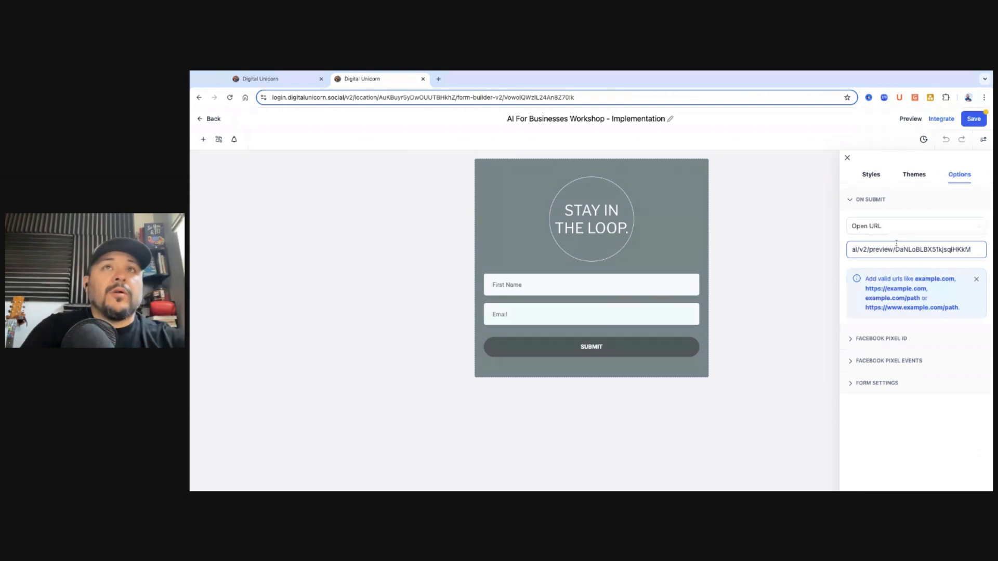
click(973, 118)
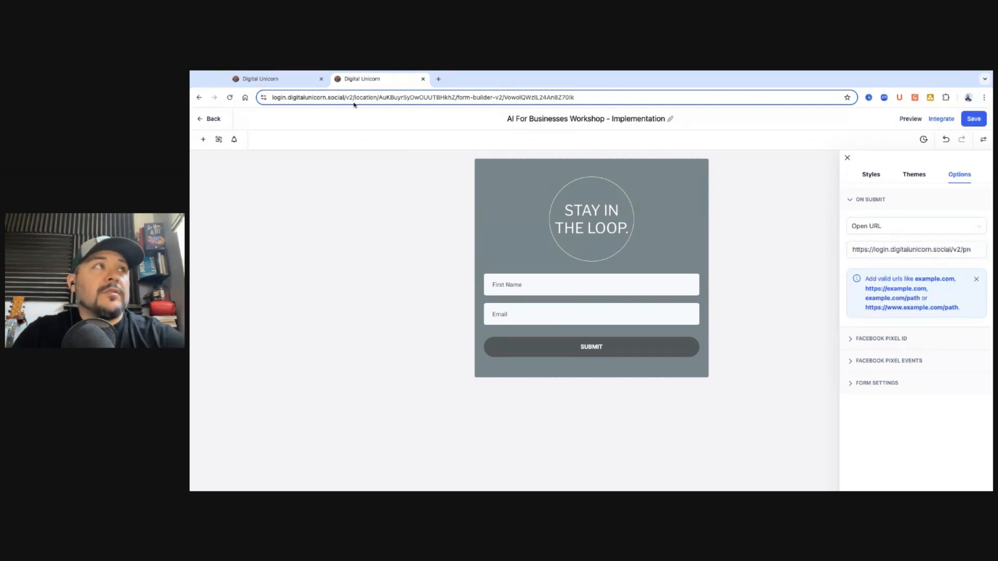
Preview the funnel's Webinar Registration page and review its form, speaker, testimonial and FAQ sections
click(287, 80)
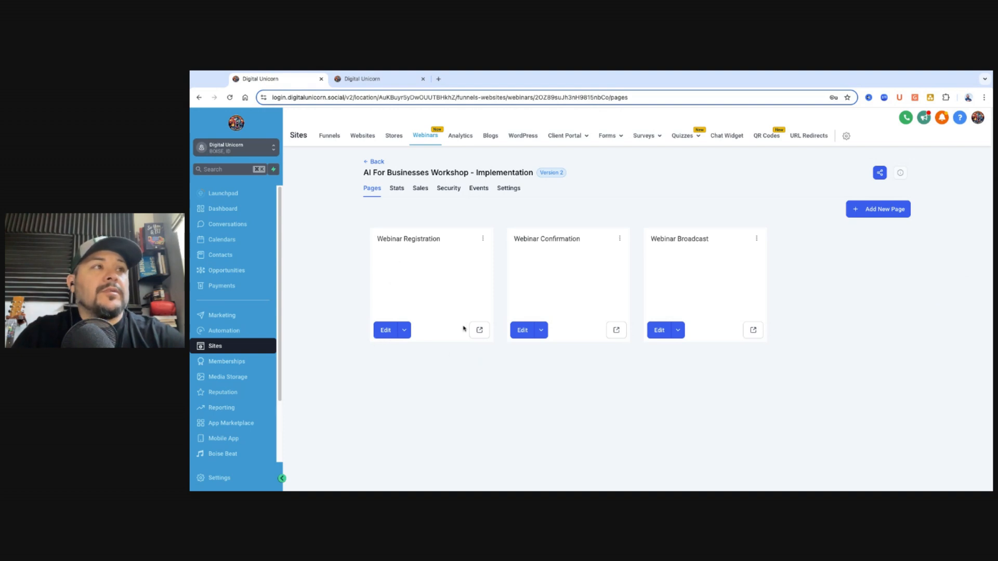
click(479, 329)
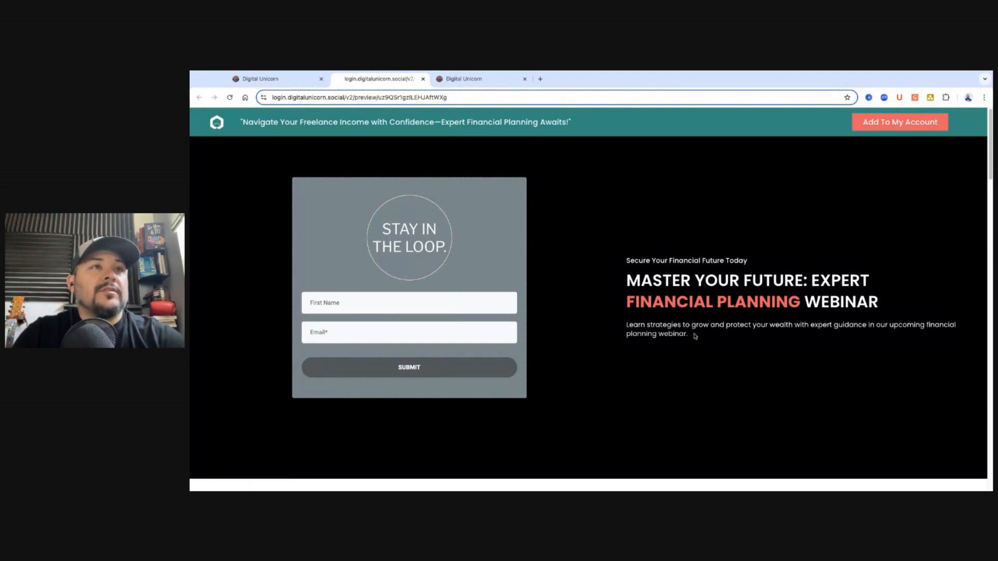
scroll(668, 310, down, 10)
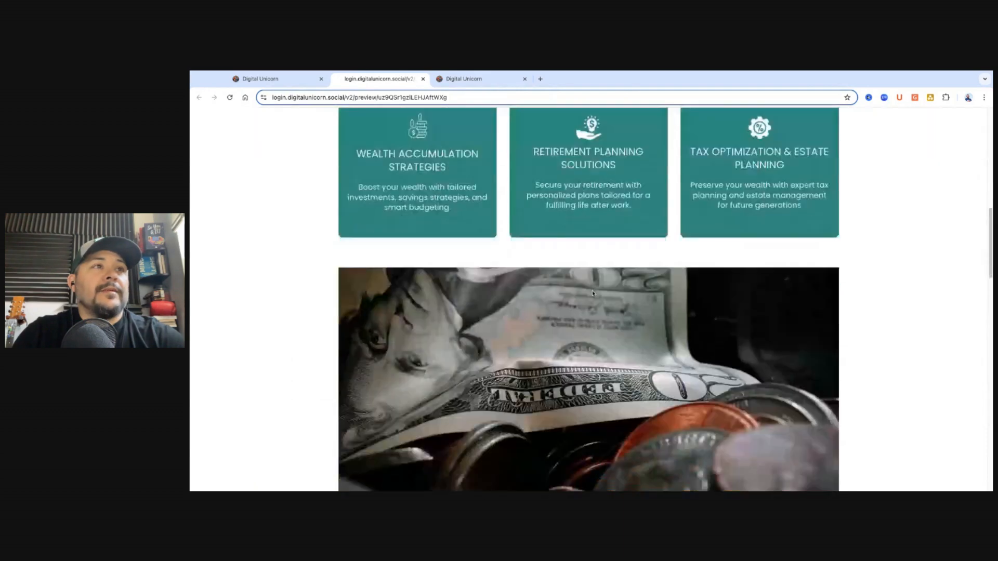
scroll(592, 292, down, 3)
scroll(510, 241, down, 4)
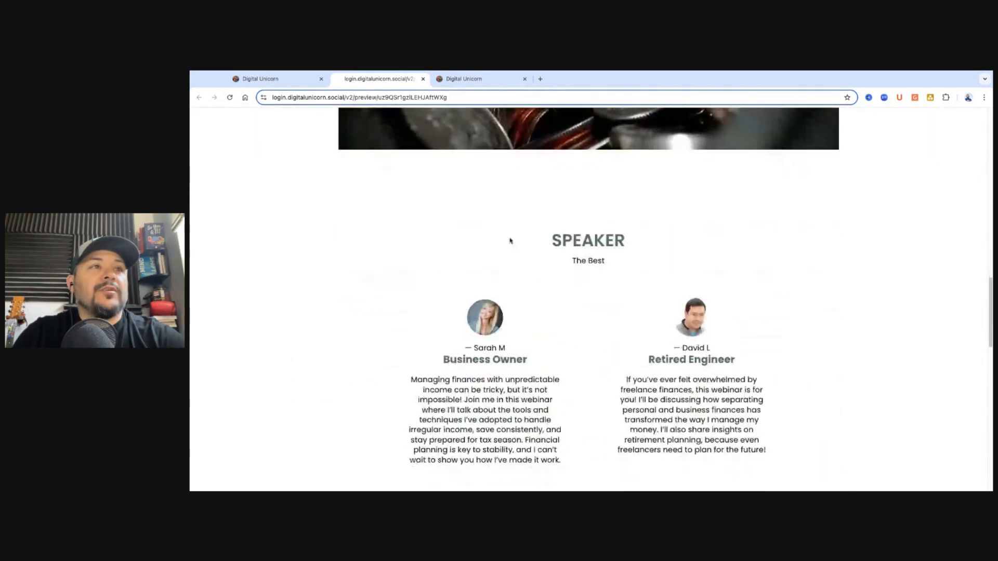
scroll(510, 241, down, 5)
scroll(493, 312, up, 2)
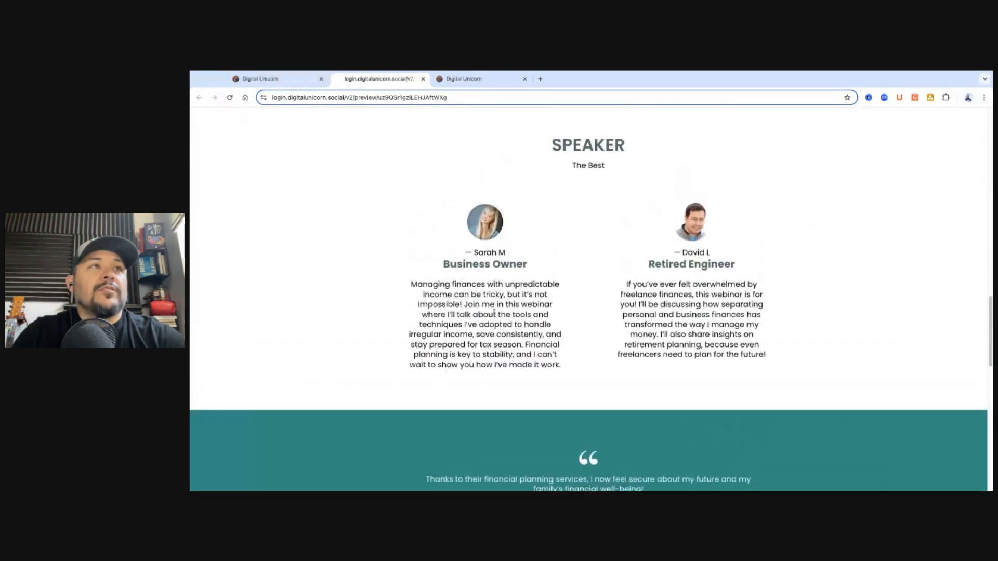
scroll(494, 311, down, 10)
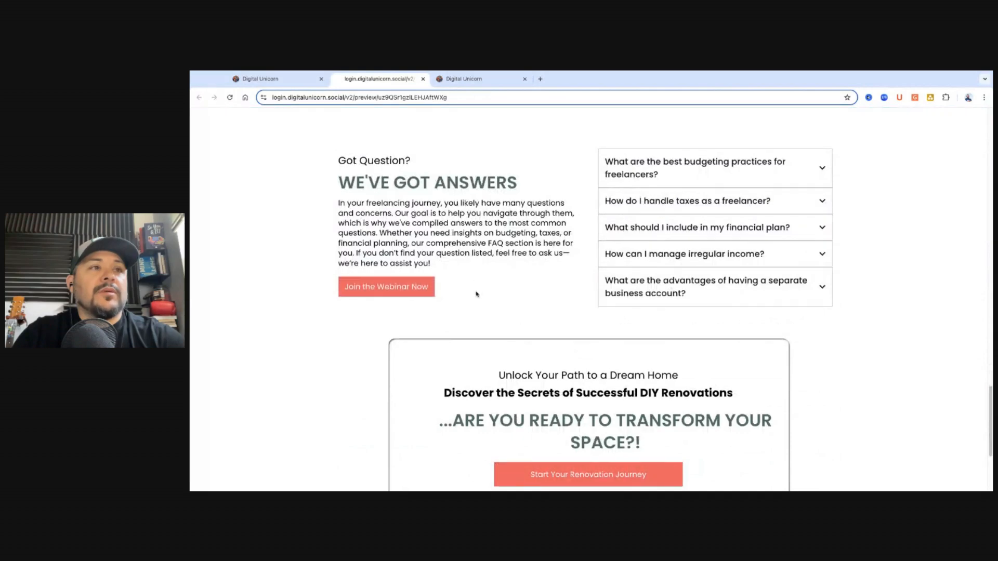
Review the rest of the Webinar Registration preview, from the FAQ section back to the form, and close the preview
scroll(476, 294, down, 4)
scroll(478, 294, up, 20)
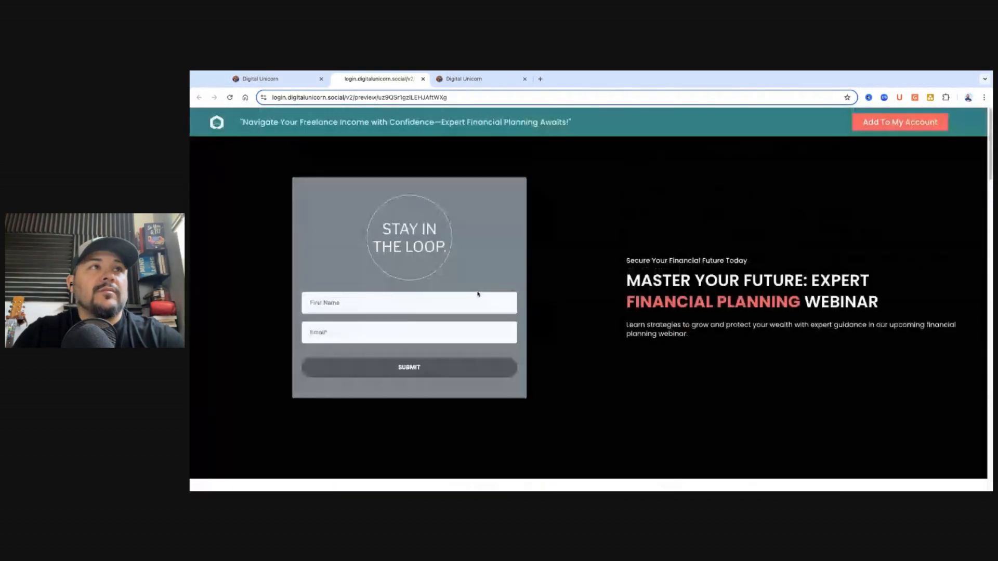
click(422, 78)
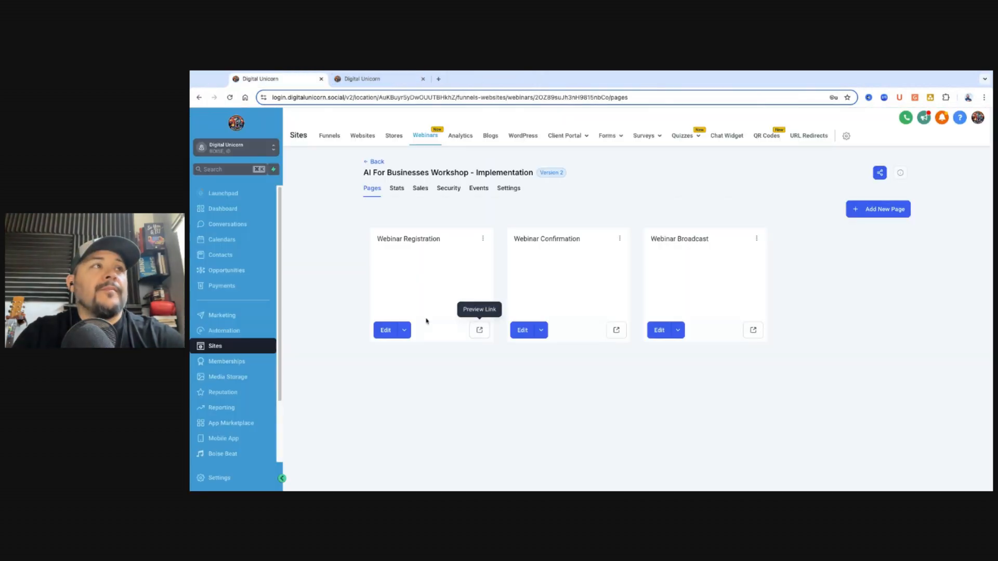
Check the registration form's redirect action on the Webinar Registration page and its on-submit setting in the form builder
click(388, 330)
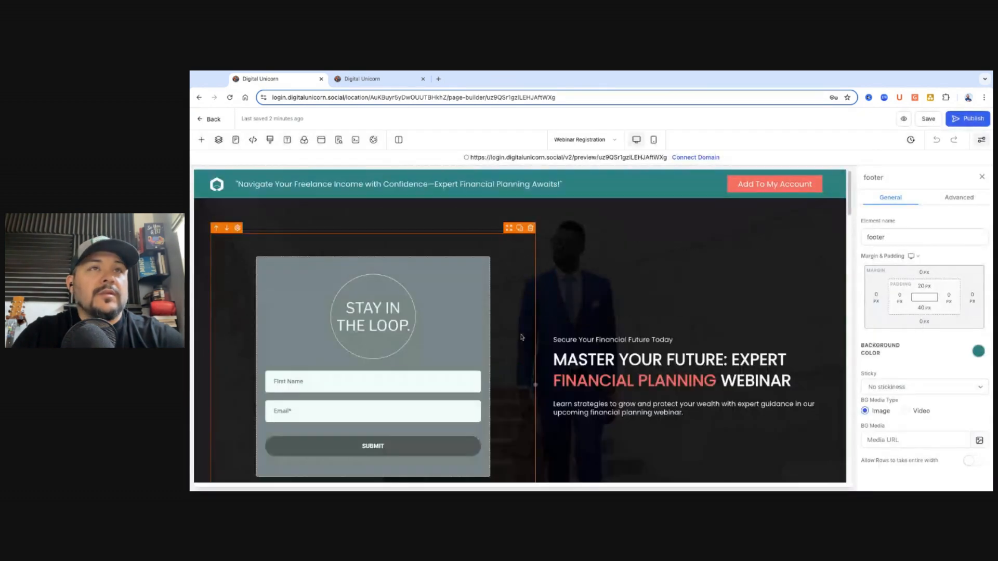
click(435, 349)
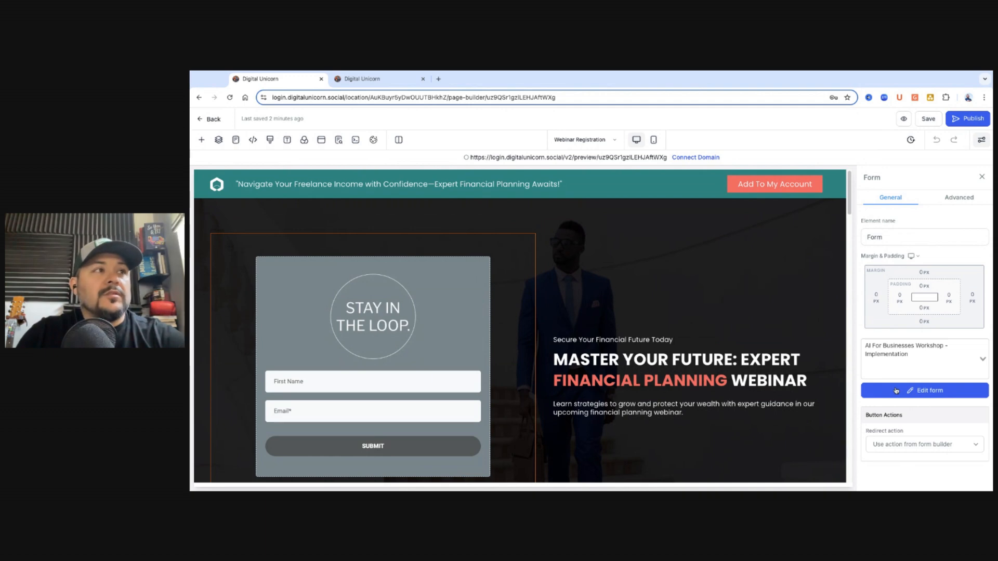
scroll(526, 353, down, 10)
scroll(526, 354, up, 10)
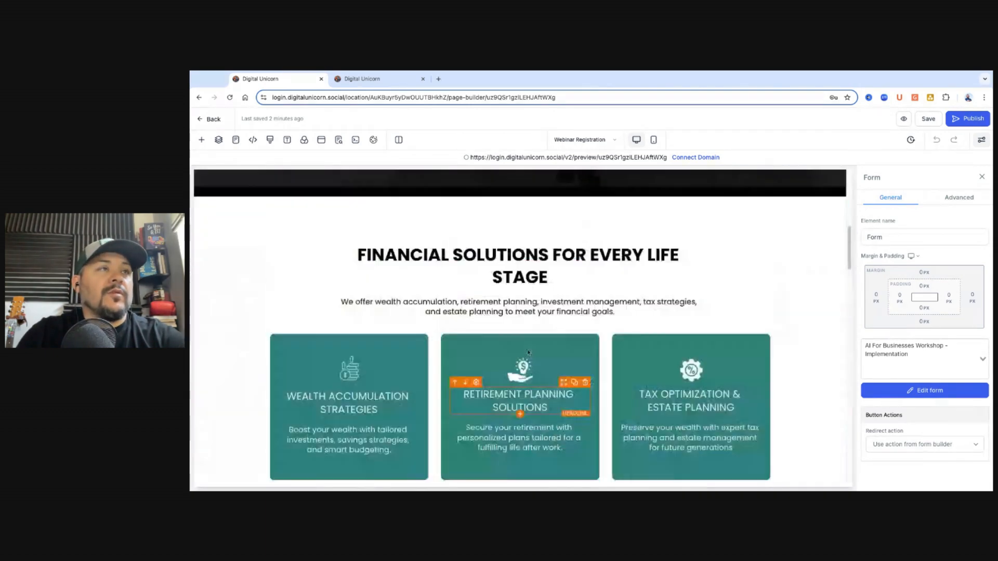
click(203, 119)
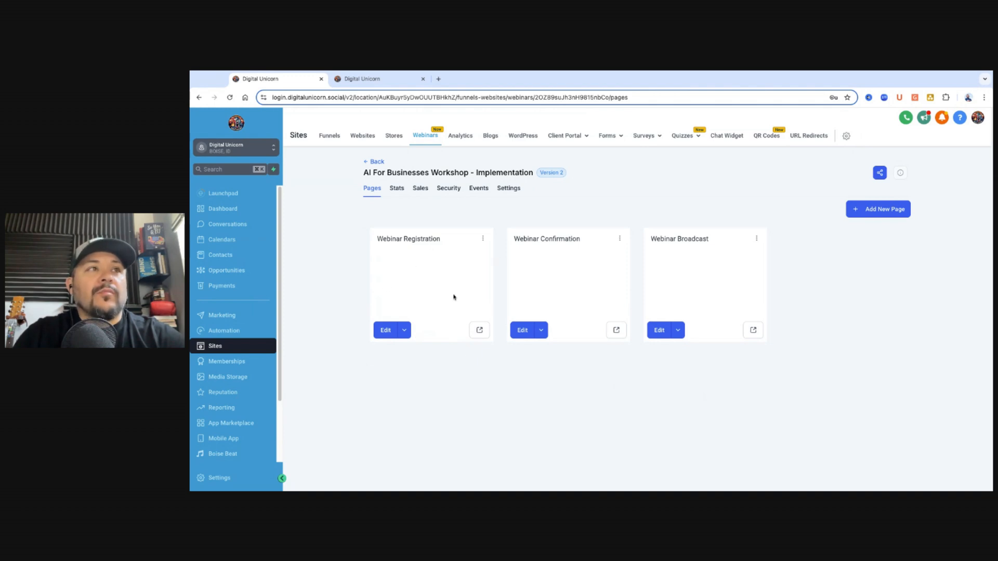
click(370, 78)
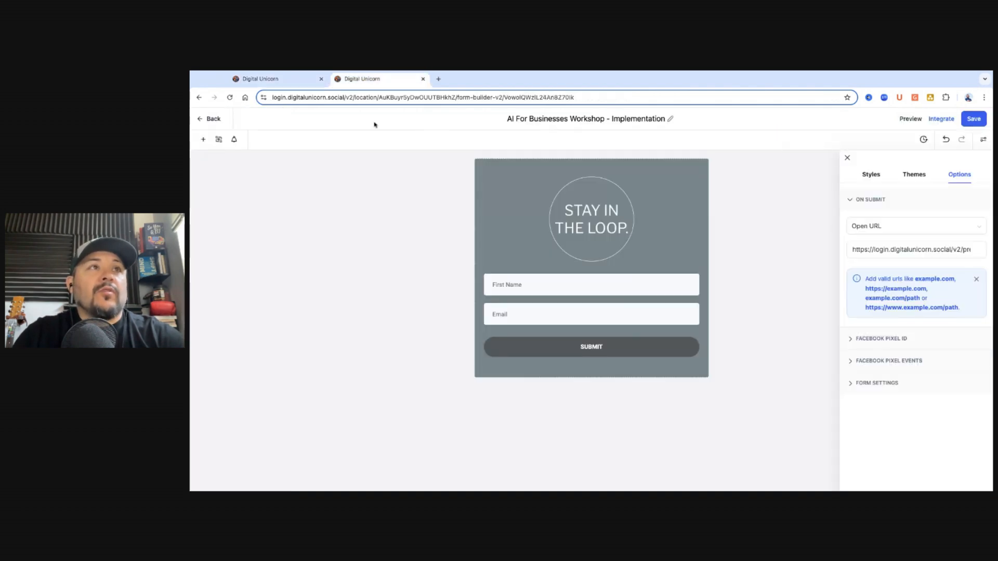
click(296, 84)
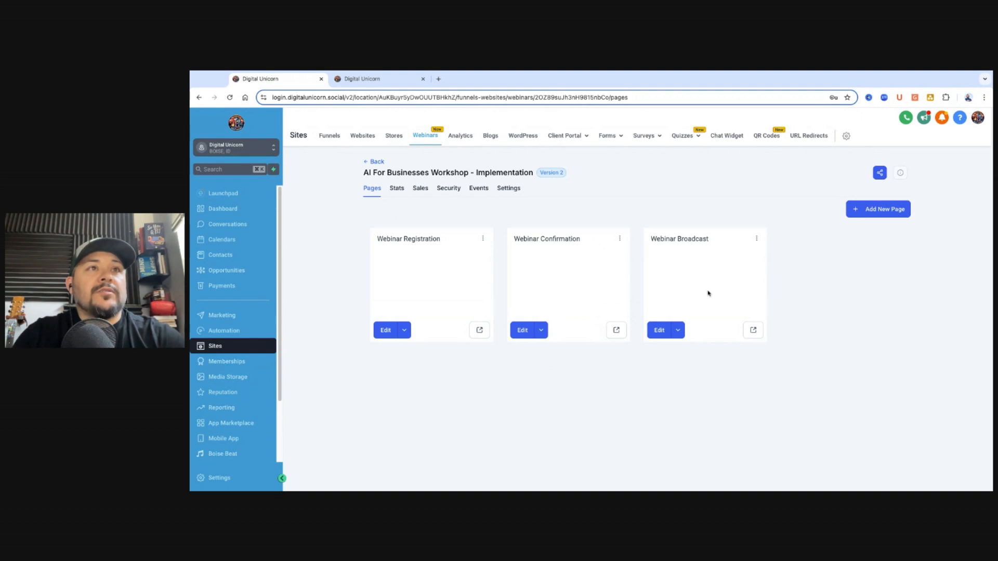
Preview the Webinar Broadcast page, review its video image, countdown and seat button, and close the preview
click(752, 333)
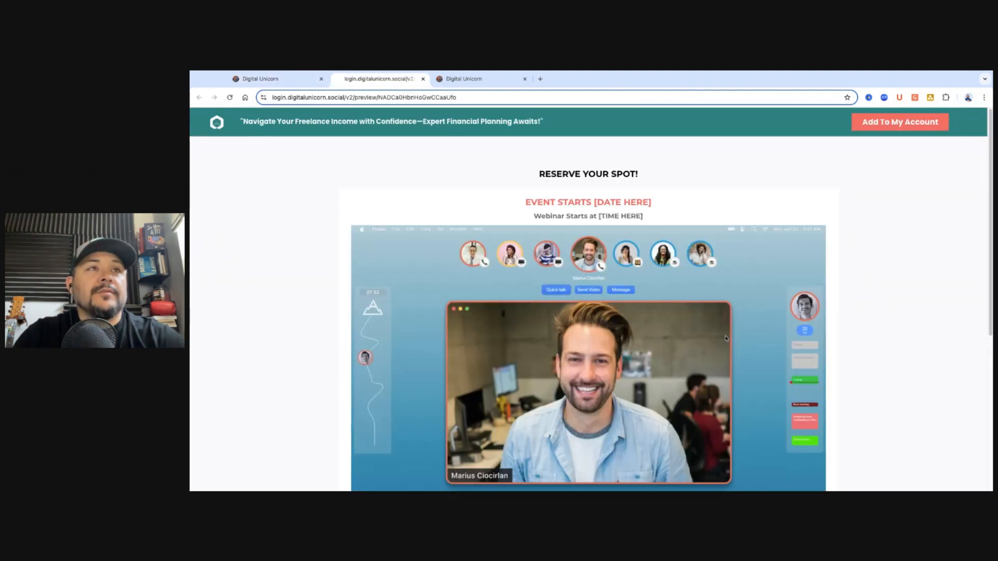
scroll(658, 303, down, 5)
scroll(526, 191, up, 2)
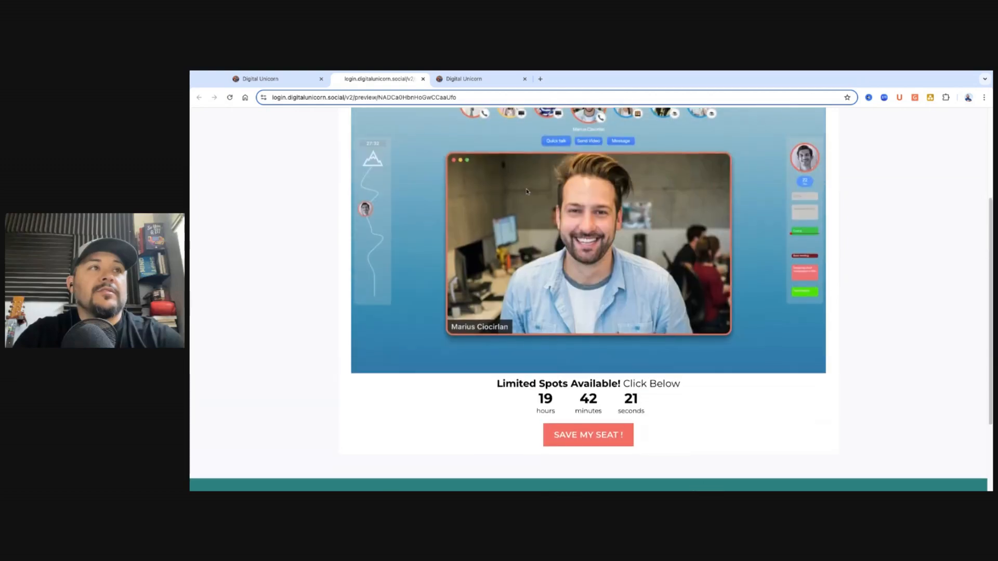
scroll(569, 301, up, 3)
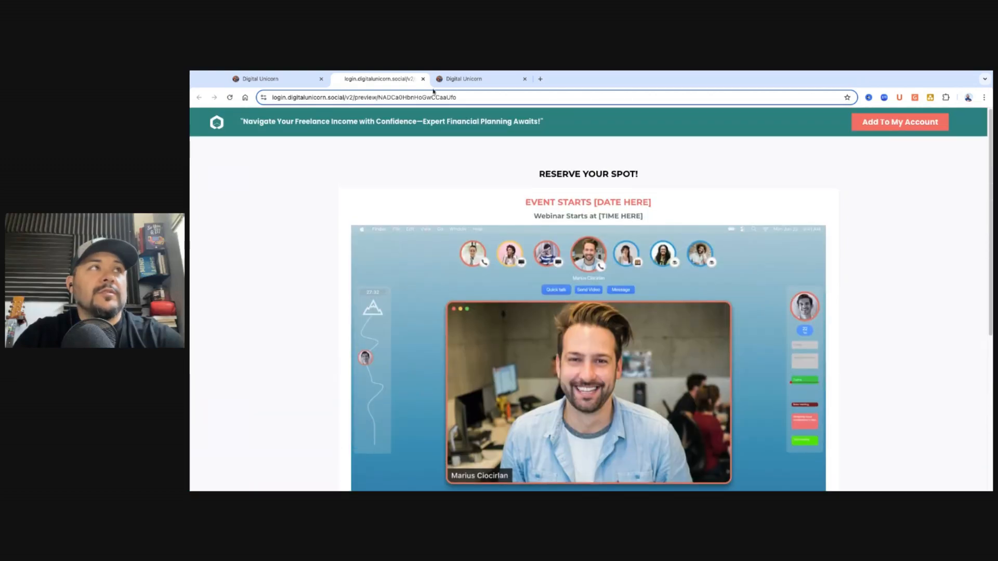
click(422, 78)
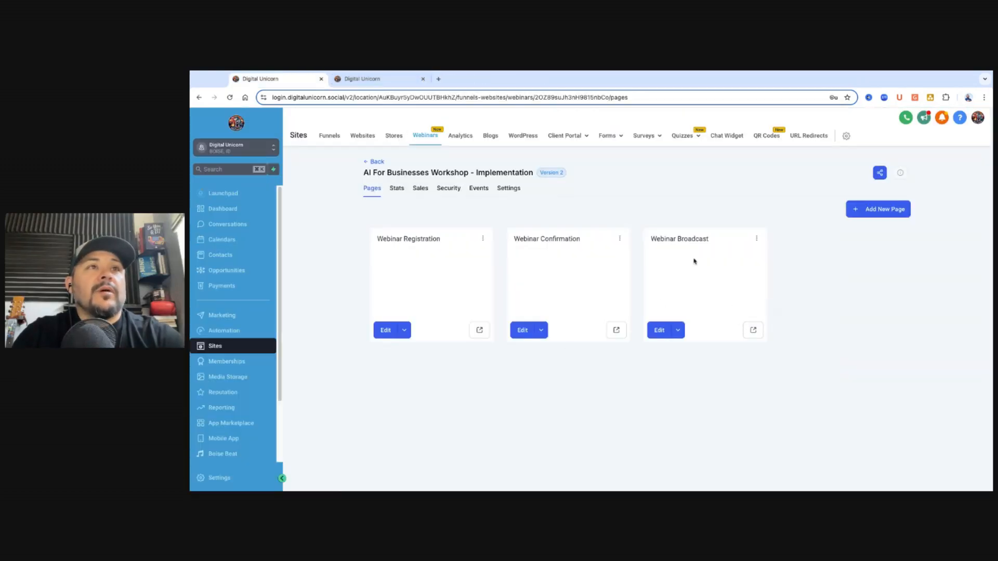
Delete the placeholder video image beneath the "Webinar Starts at [TIME HERE]" sub-headline on the Webinar Broadcast page
click(658, 331)
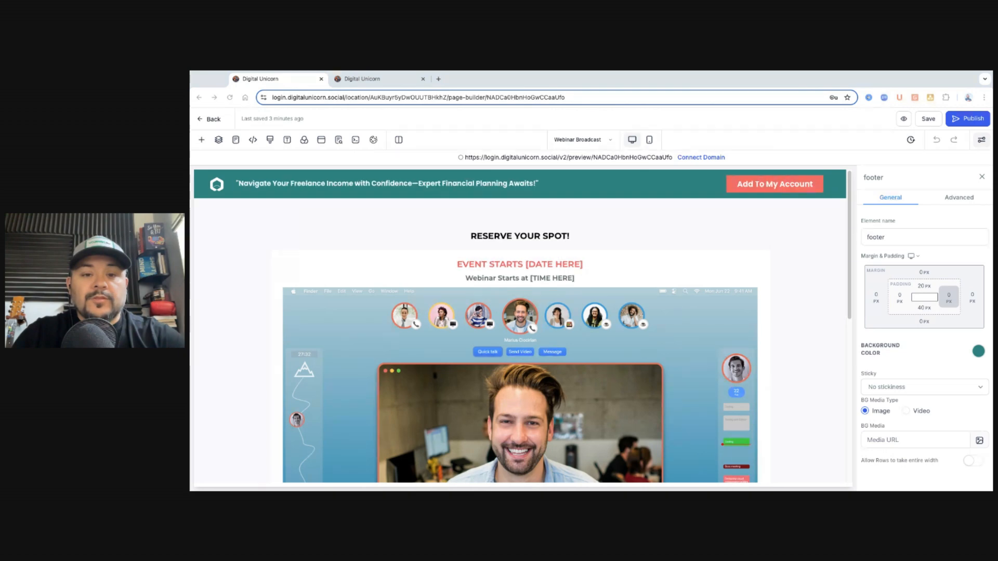
scroll(545, 316, down, 3)
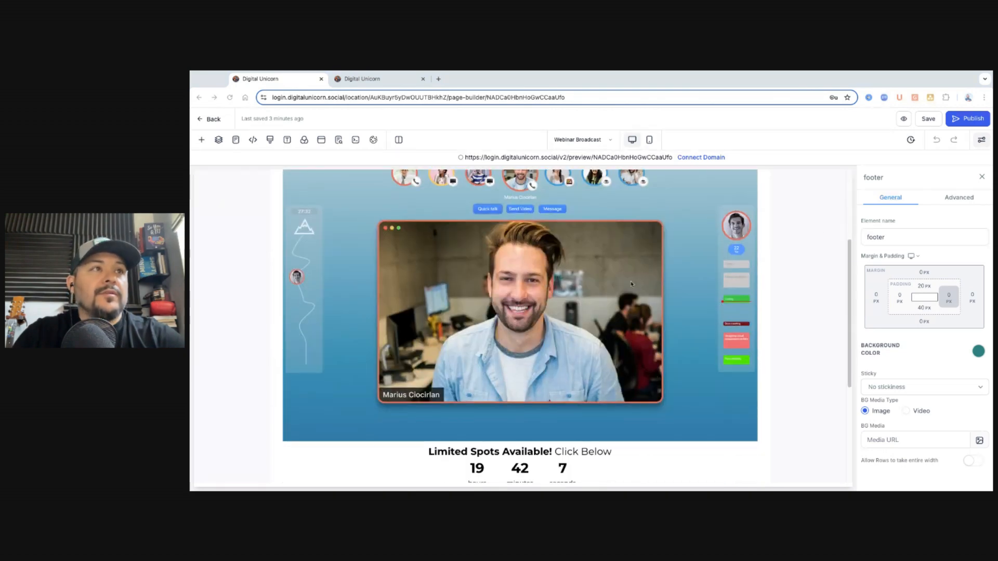
scroll(545, 316, up, 2)
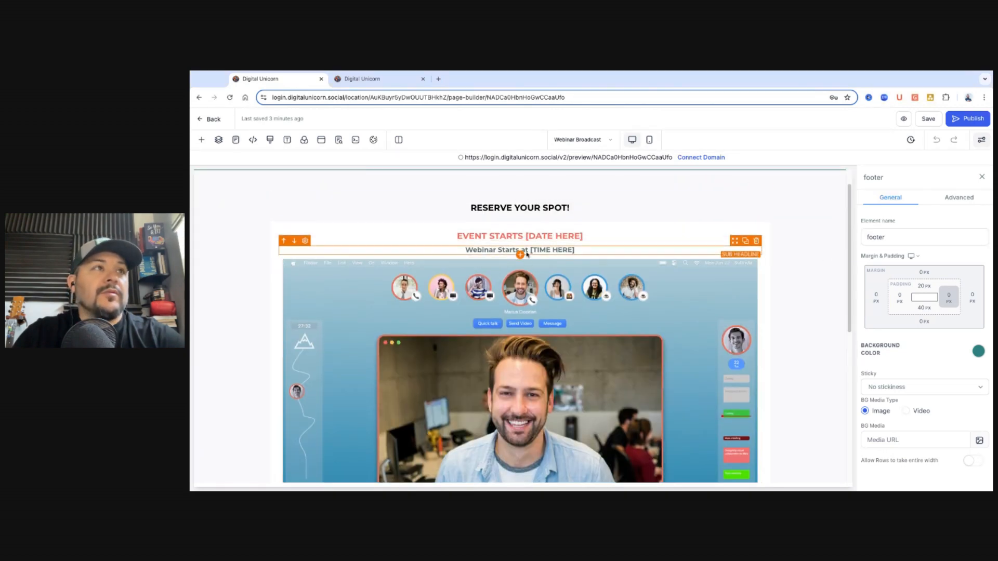
click(757, 251)
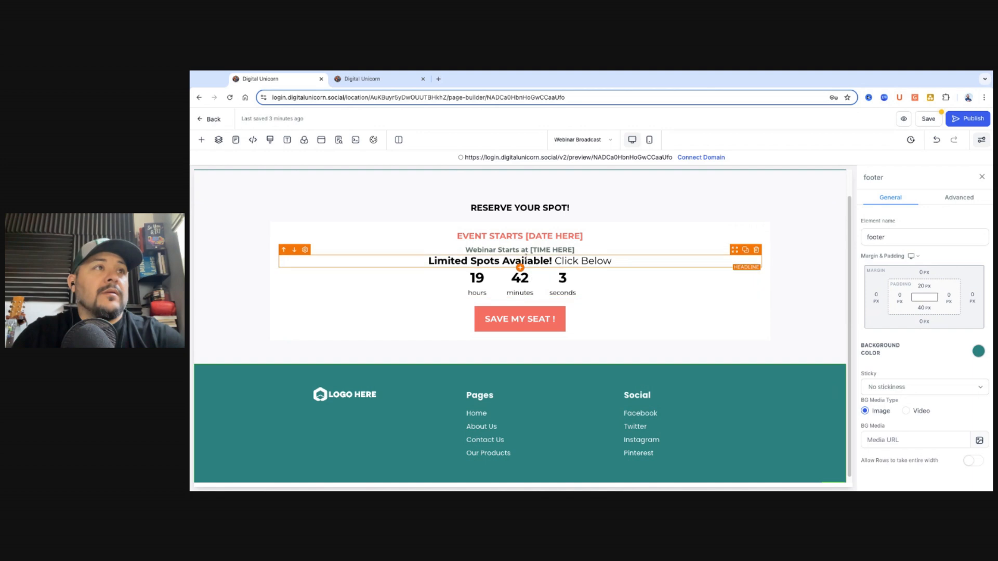
Insert a Custom HTML/Javascript code element between the webinar start time sub-headline and the "Limited Spots Available!" headline
click(520, 254)
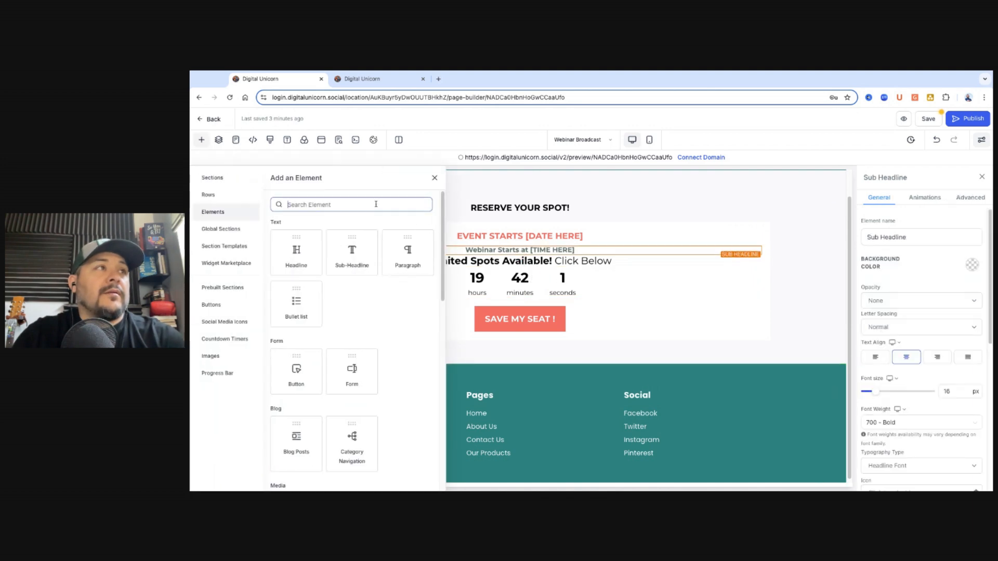
text(code)
drag(312, 259, 520, 262)
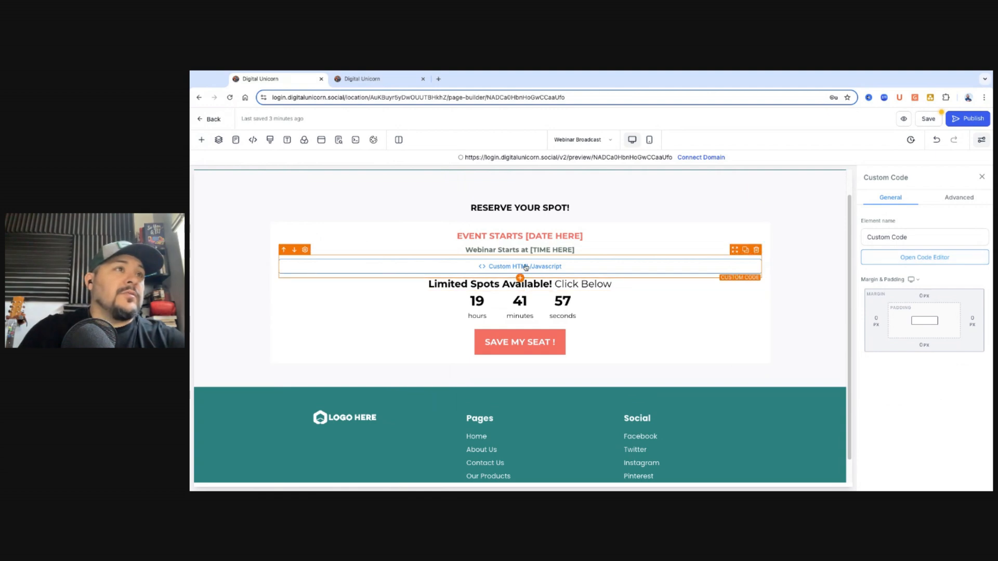
Paste the StreamYard iframe embed code with 100% width and 56.25% bottom padding into the custom code element and save the code
click(925, 257)
click(496, 218)
text(<div style="width:100%;height:0px;position:relative;padding-bottom:56.25%;"><iframe src="https://streamyard.com/watch/BbAvG3ZCd4W5?embed=true" width="100%" height="100%" frameborder="0" allow="autoplay; fullscreen" style="width:100%;height:100%;position:absolute;left:0px;top:0px;overflow:hidden;"></iframe></div>)
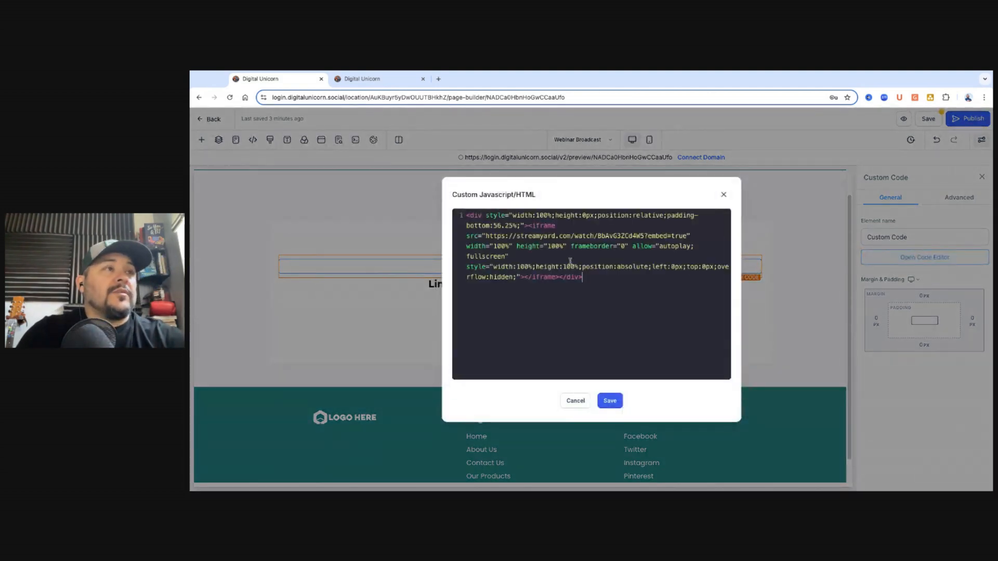
click(610, 402)
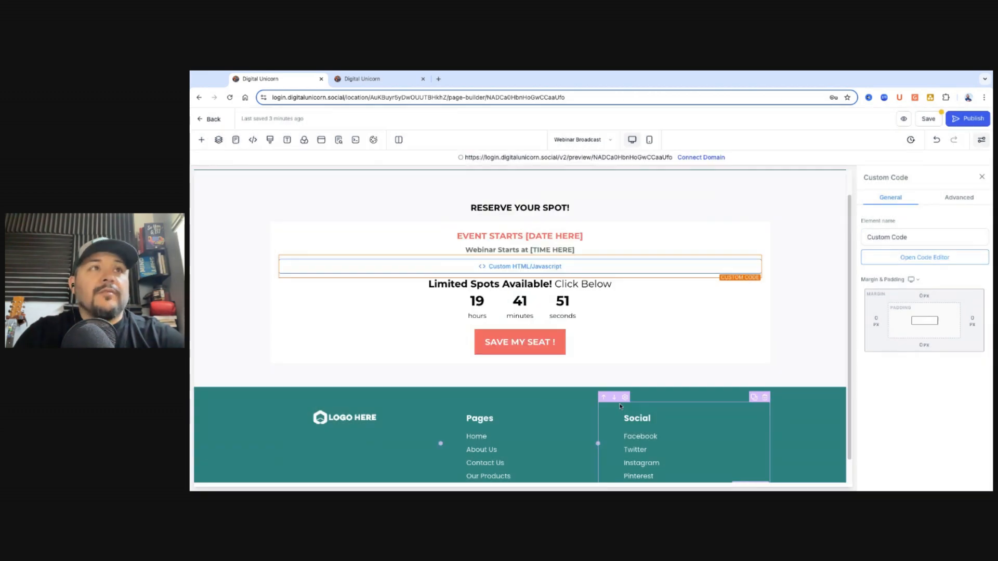
Save the Webinar Broadcast page without adding SEO metadata and return to the funnel's page list
click(922, 123)
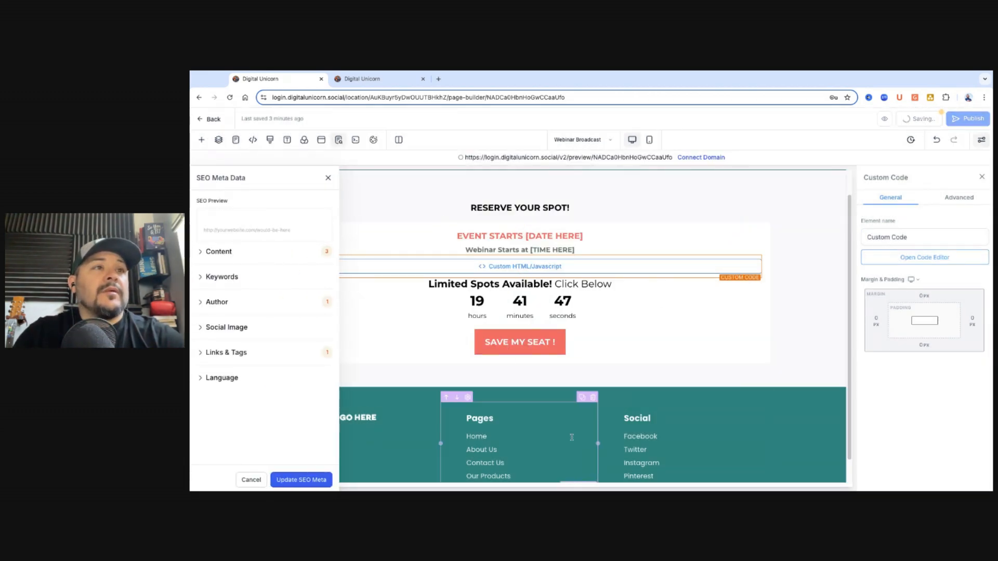
scroll(499, 374, down, 1)
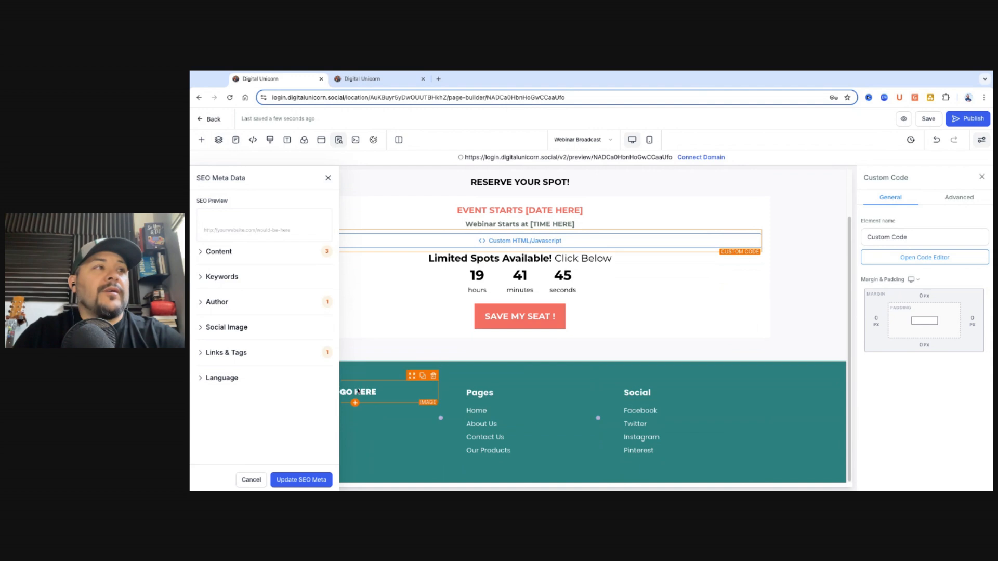
click(328, 177)
scroll(565, 356, up, 2)
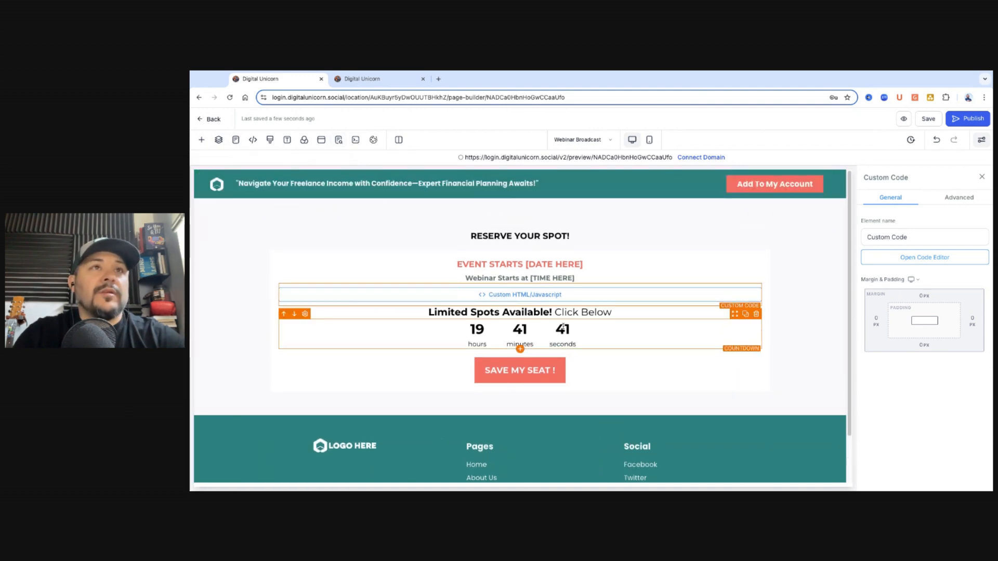
click(211, 119)
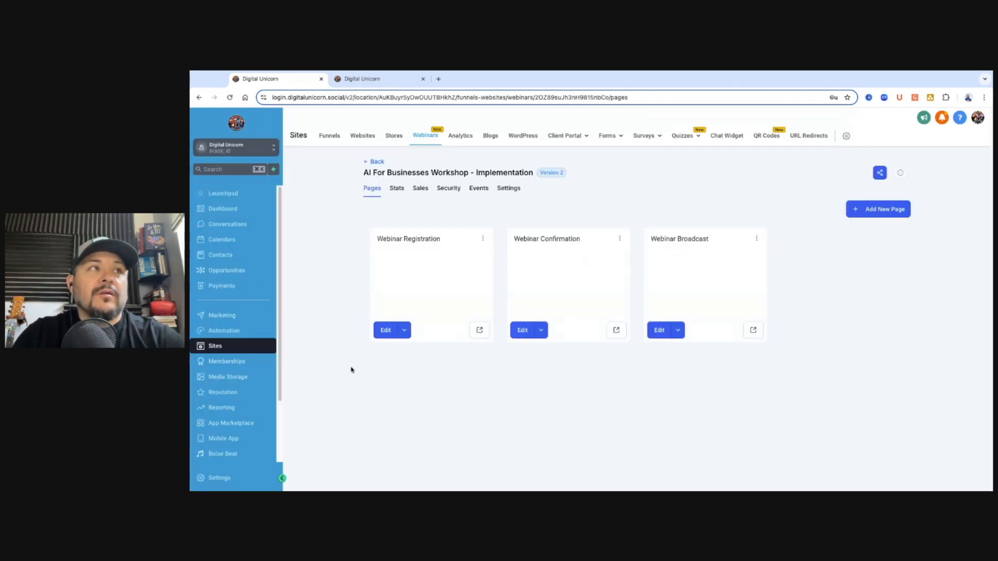
Preview the Webinar Registration page and submit a test registration with a first name and e-mail address
click(479, 330)
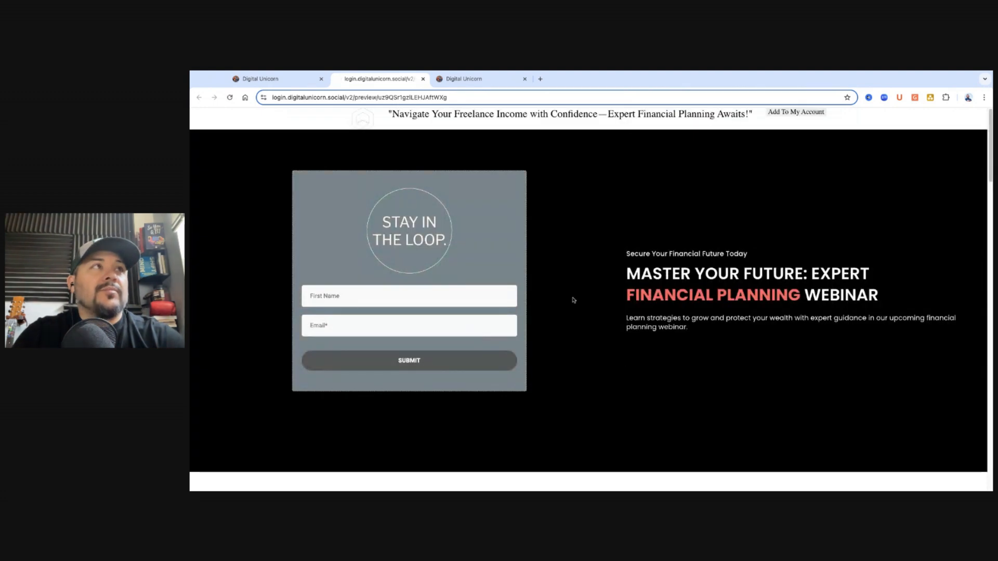
click(365, 292)
text(GORDIE)
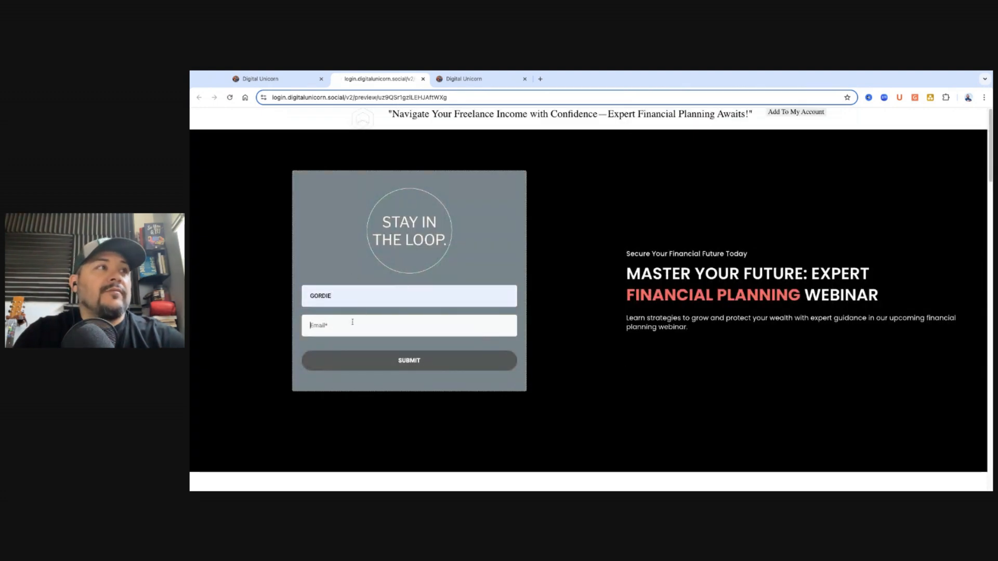
click(368, 340)
click(398, 366)
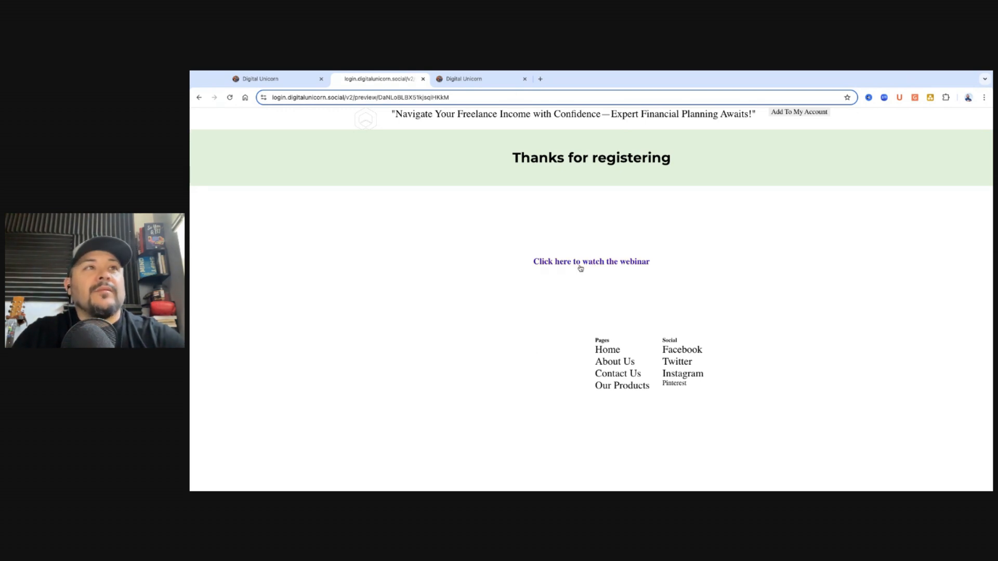
On the Webinar Confirmation page, link the "Click here to watch the webinar" button to the Webinar Broadcast page
click(291, 79)
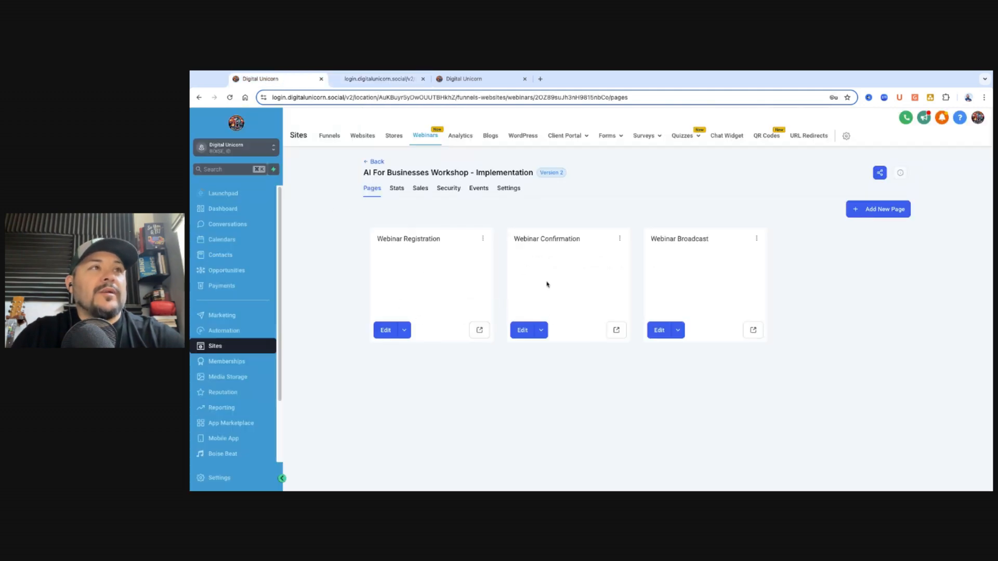
click(522, 325)
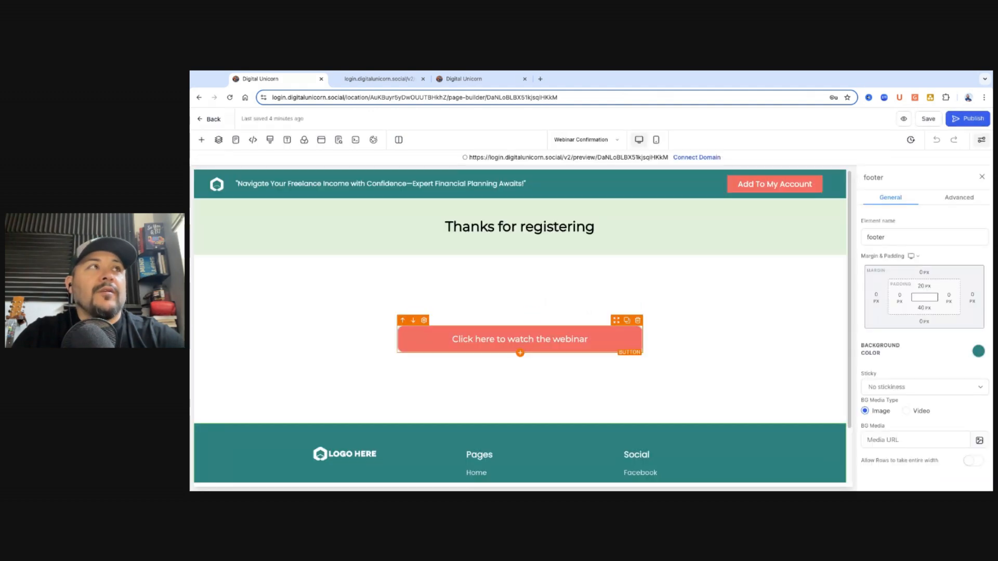
click(549, 343)
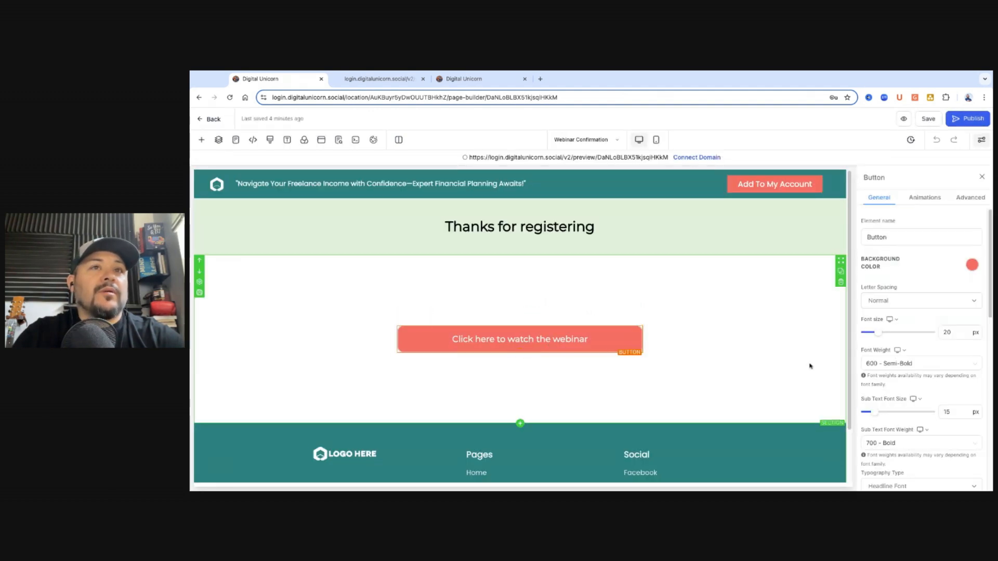
scroll(932, 404, down, 2)
scroll(931, 405, down, 6)
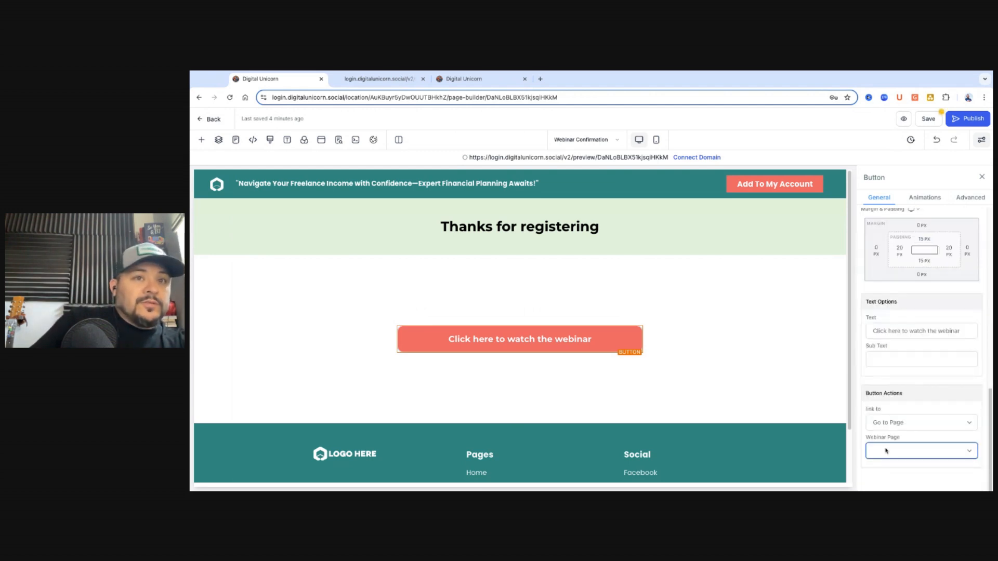
click(885, 451)
click(897, 466)
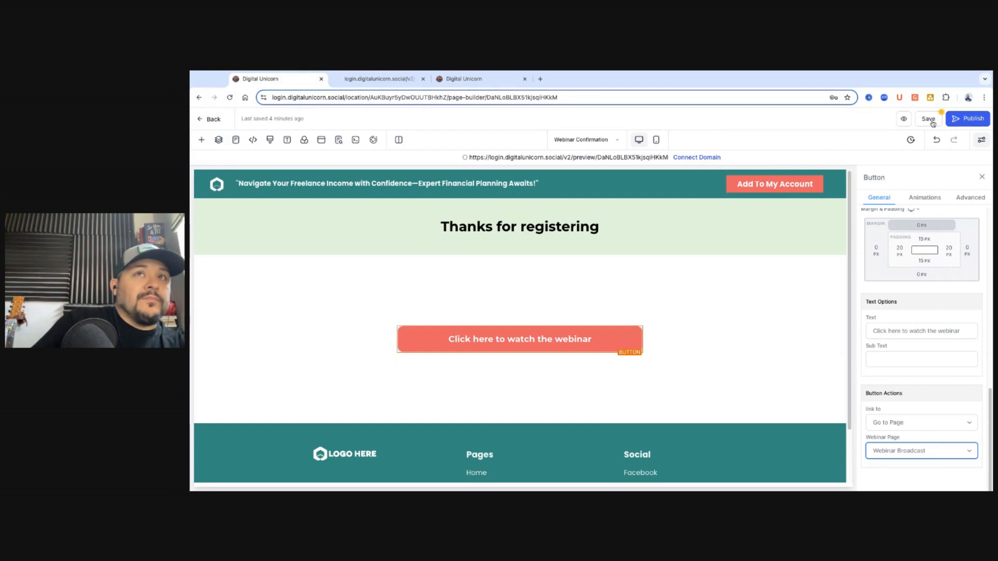
Save the Webinar Confirmation page and close the SEO metadata settings without changing them
click(958, 121)
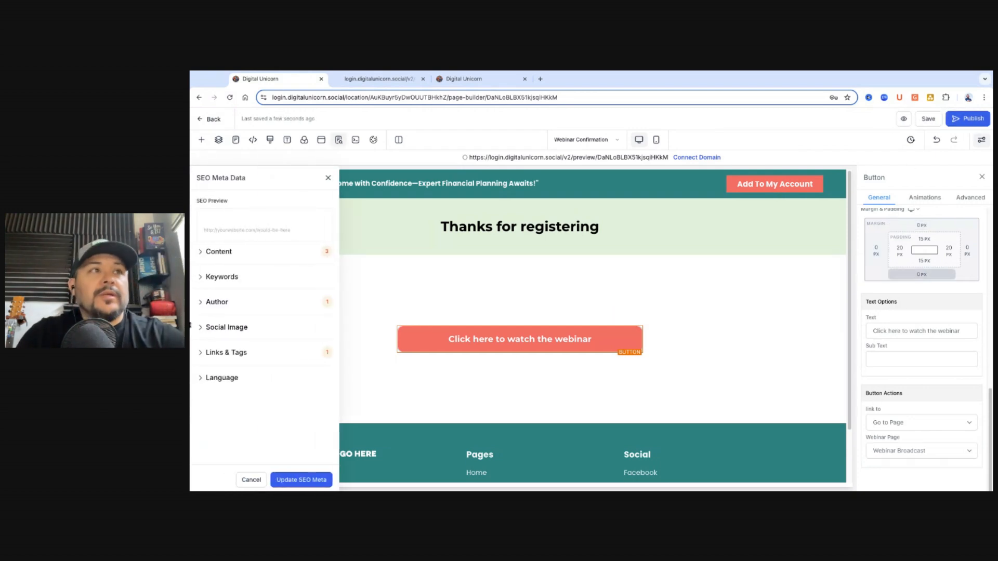
click(213, 119)
click(665, 333)
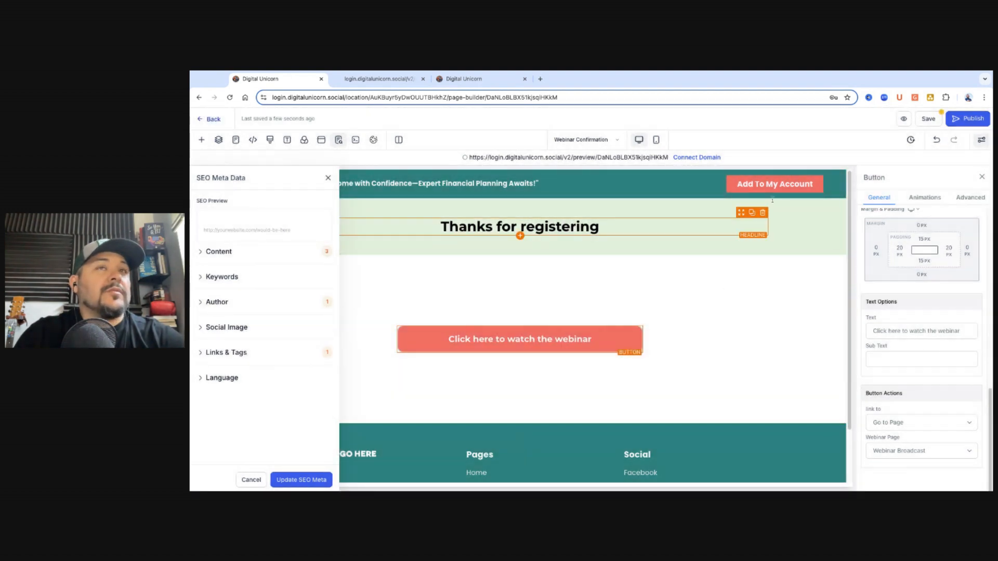
click(328, 178)
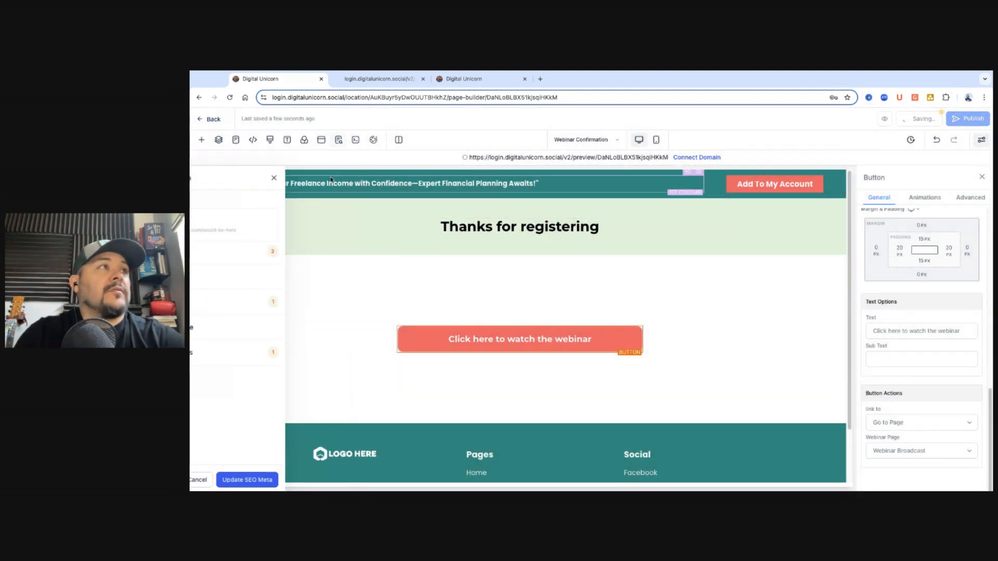
Return to the funnel's page list, preview the Webinar Registration page and submit another test registration with a first name and e-mail address
click(210, 119)
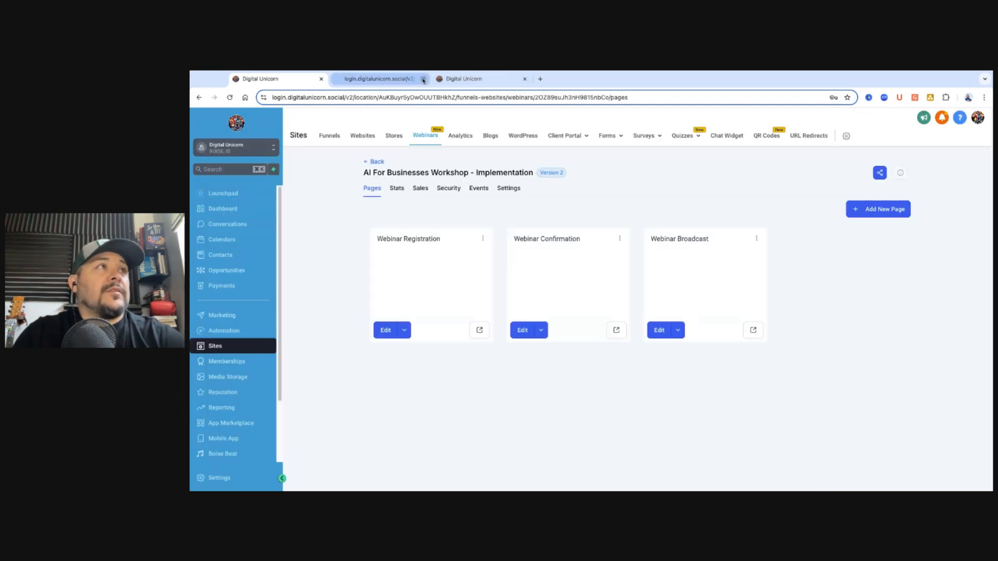
click(479, 330)
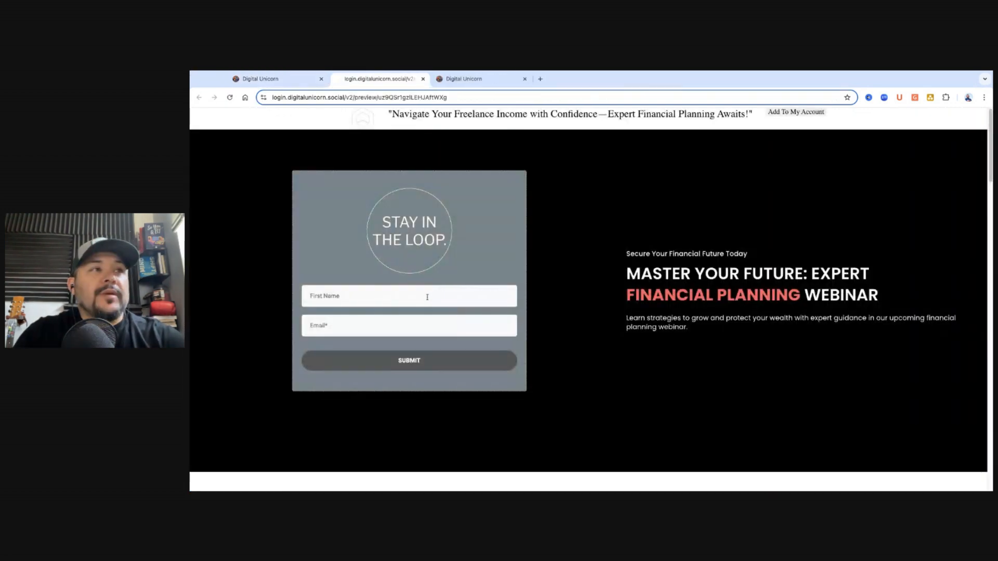
click(427, 298)
click(403, 315)
click(376, 323)
click(372, 339)
click(390, 368)
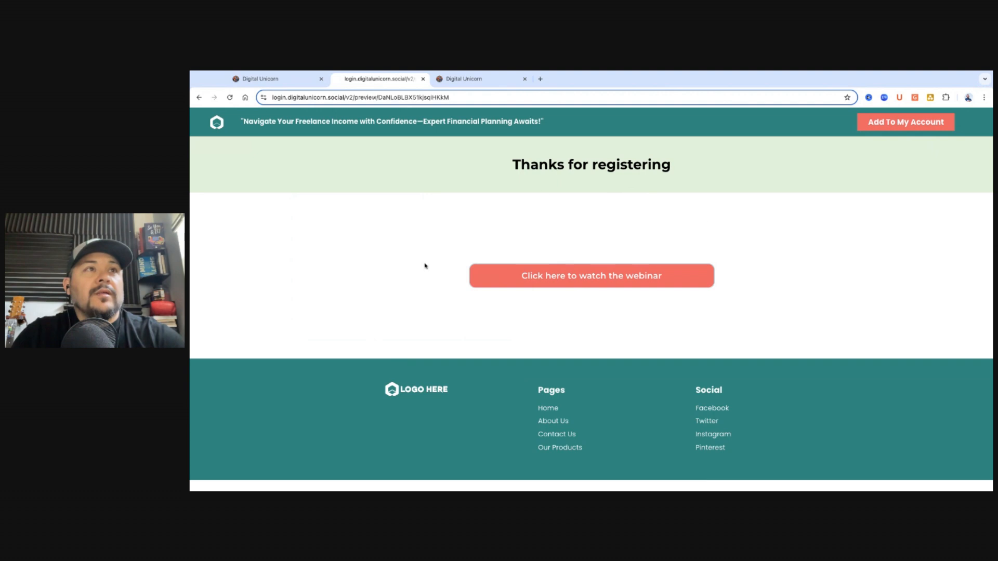
Follow the "Click here to watch the webinar" link, examine the broadcast page from embedded stream to footer, and return to the funnel's page list
click(588, 281)
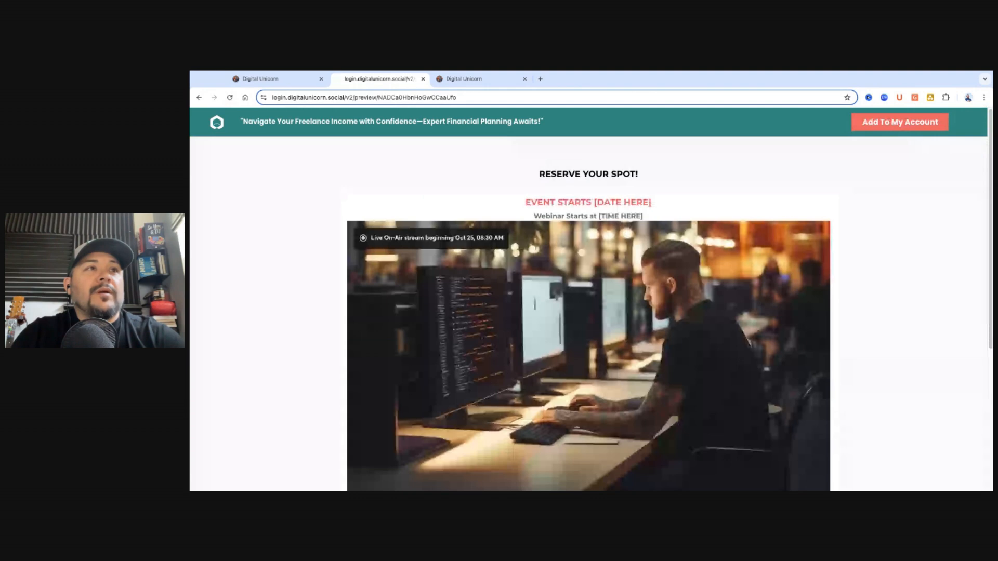
scroll(637, 355, down, 3)
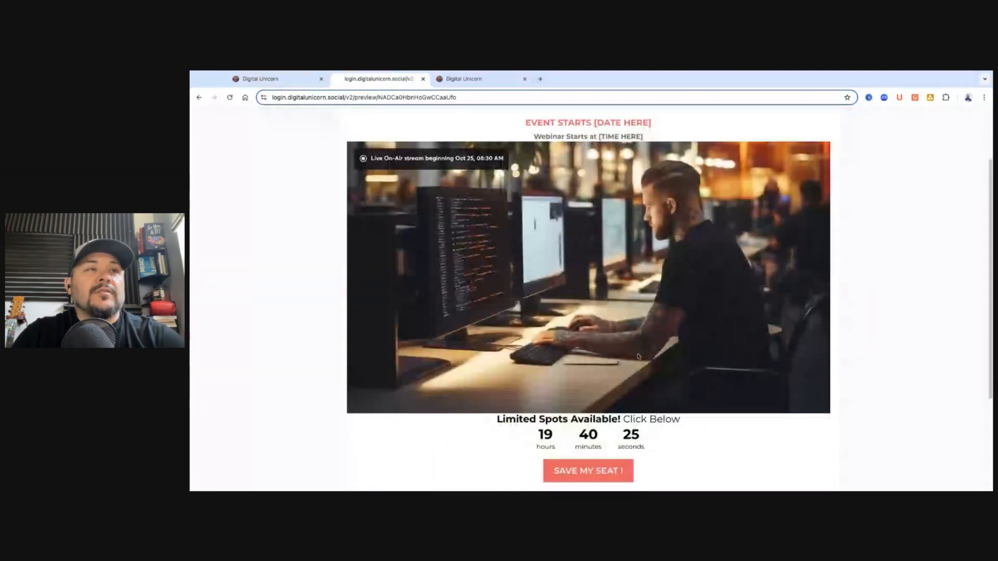
scroll(412, 325, up, 1)
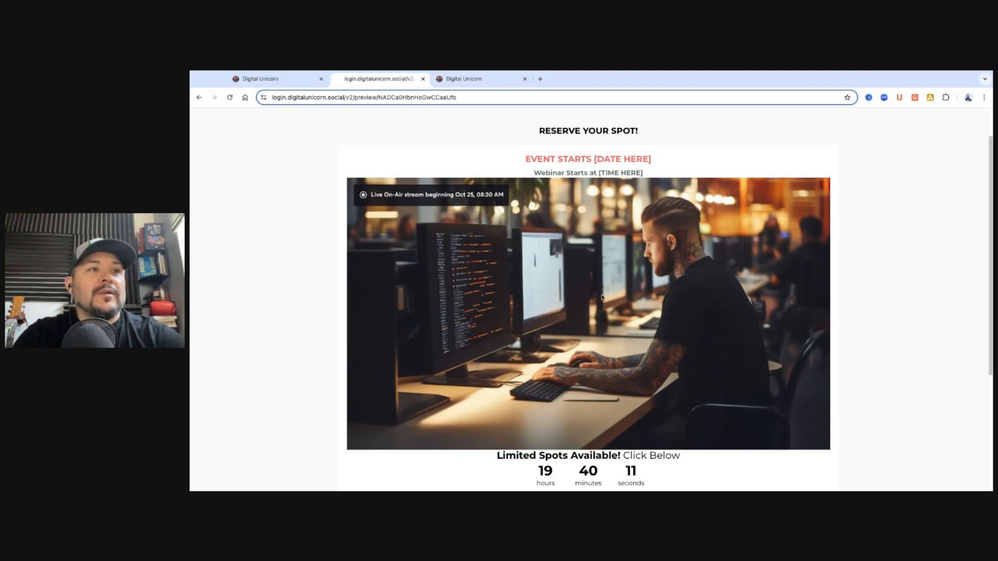
scroll(596, 327, down, 3)
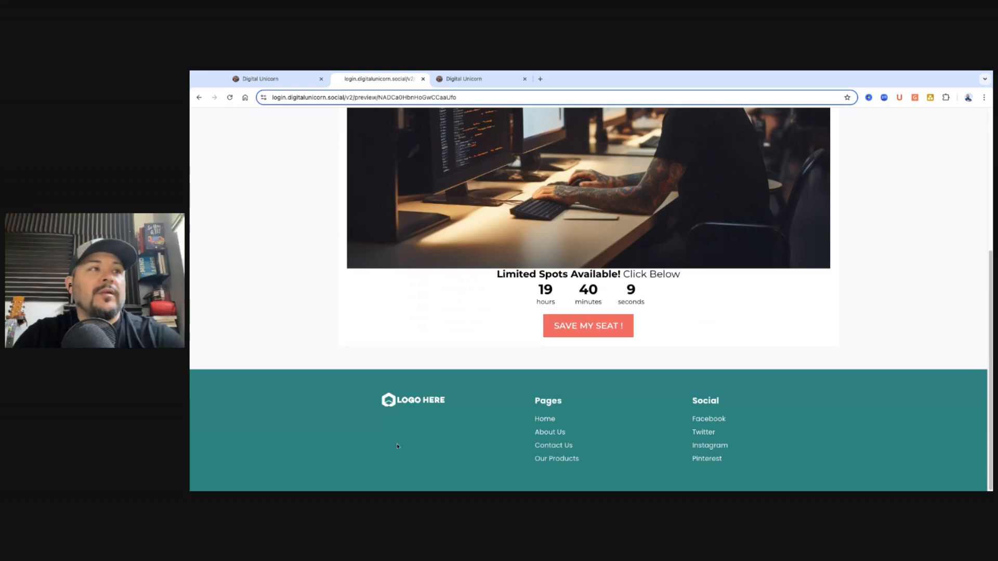
scroll(425, 414, up, 10)
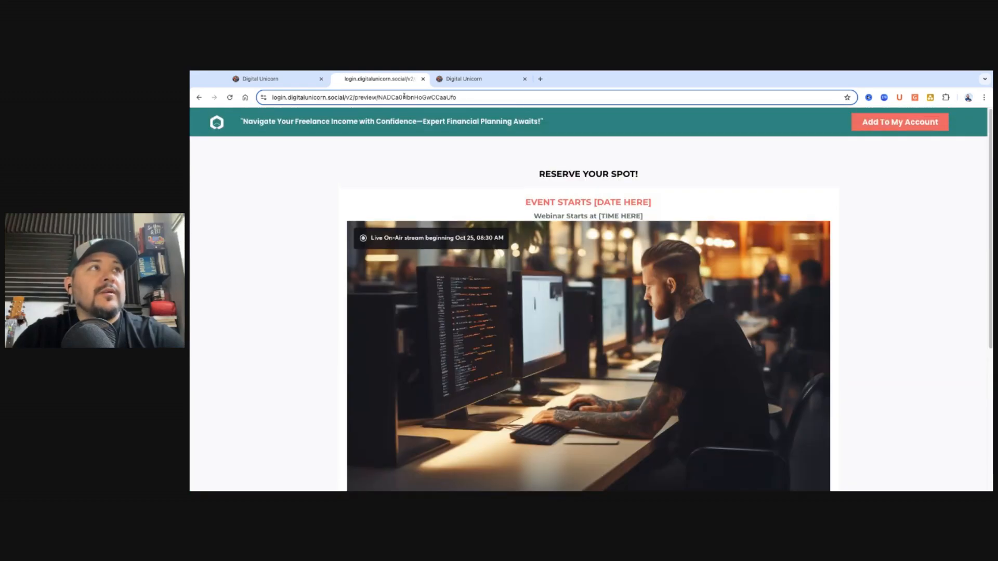
click(280, 79)
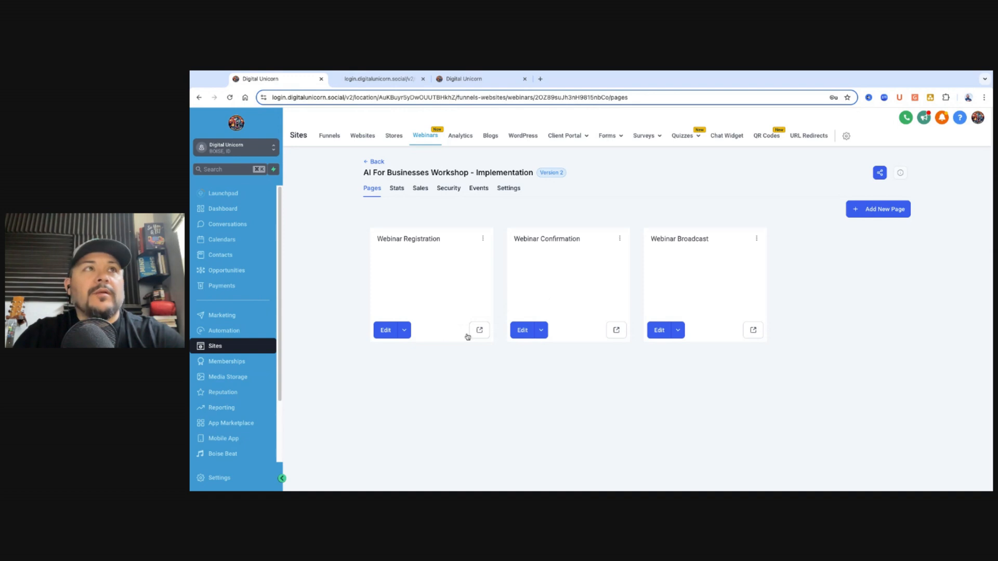
View the list of webinar funnels and reopen the "AI For Businesses Workshop - Implementation" funnel
click(611, 138)
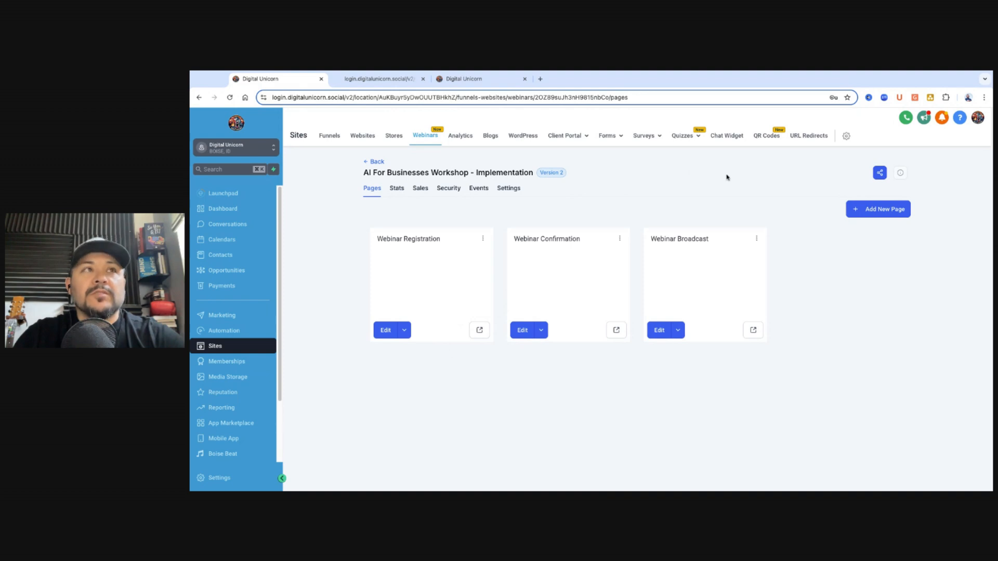
click(383, 161)
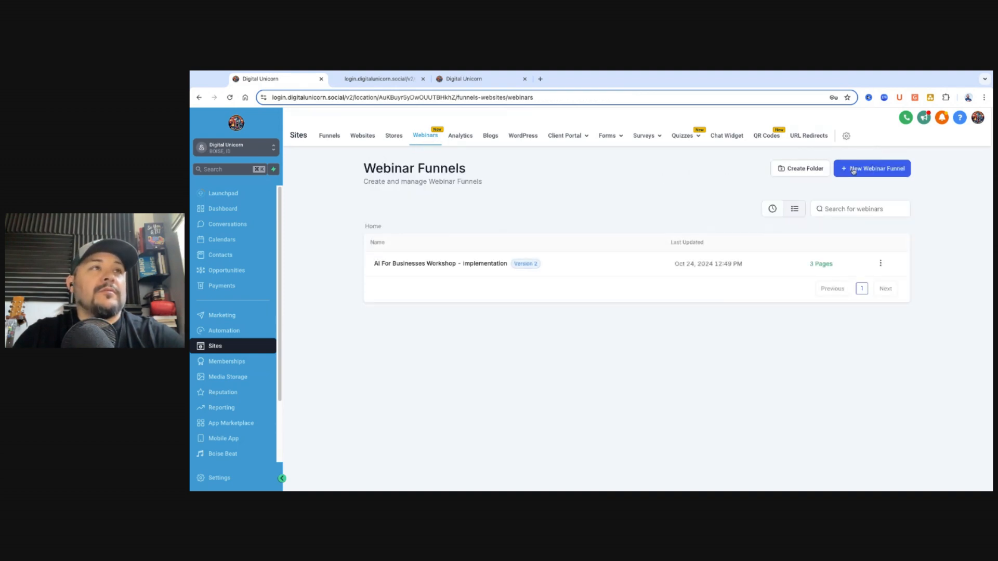
click(444, 263)
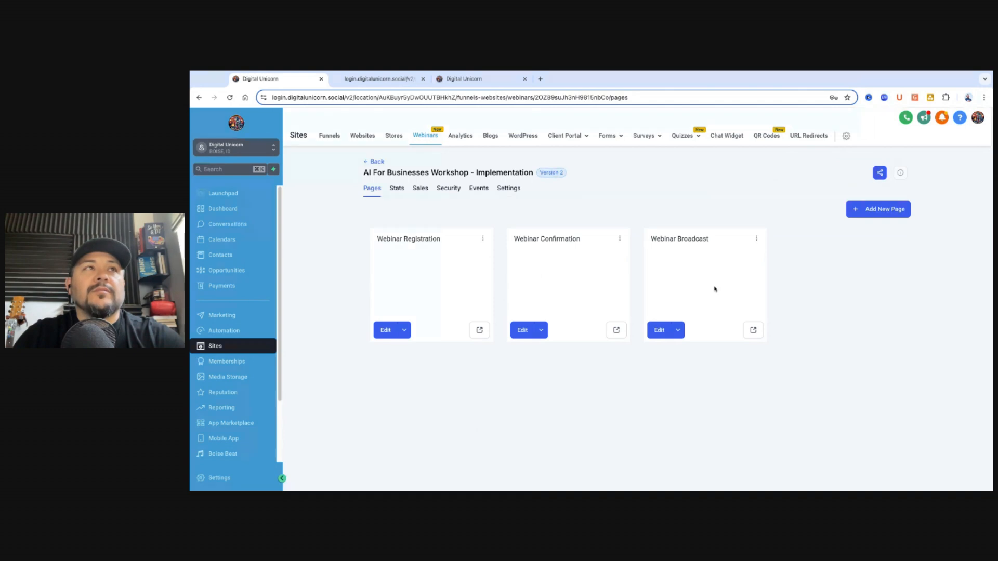
Review the broadcast page preview and the registration form's on-submit options, close the preview and return to the funnel's page list
click(382, 81)
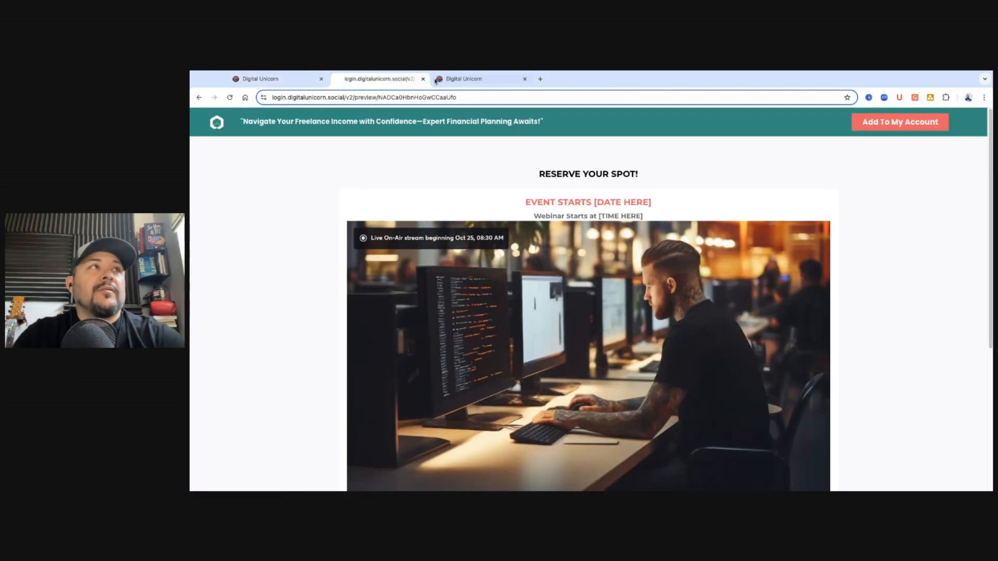
click(460, 81)
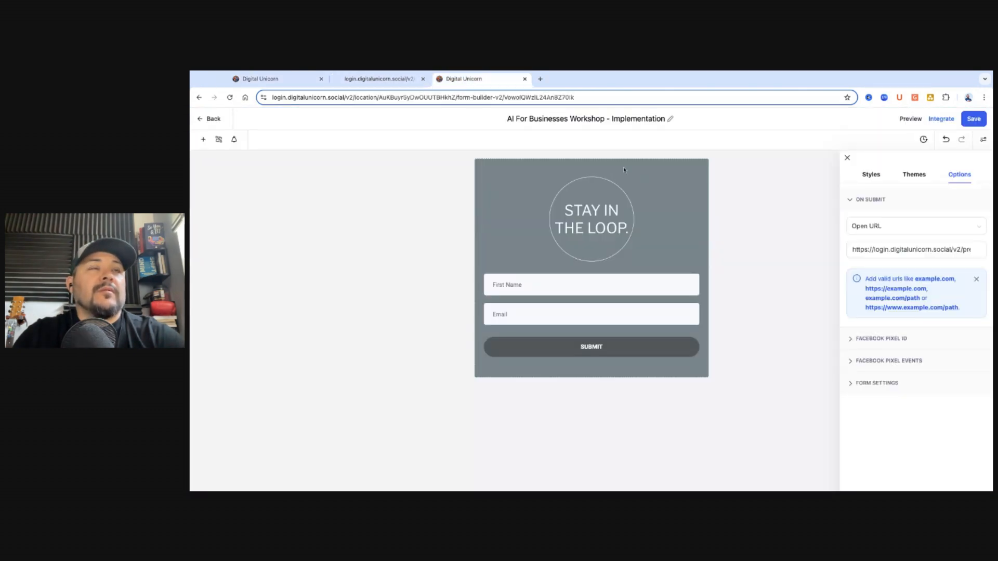
click(409, 81)
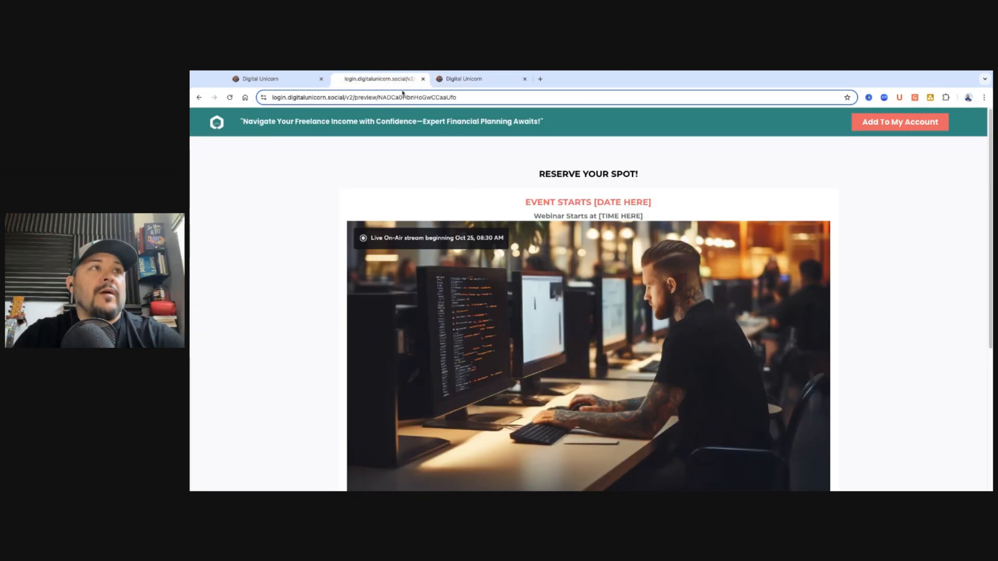
click(423, 79)
click(312, 80)
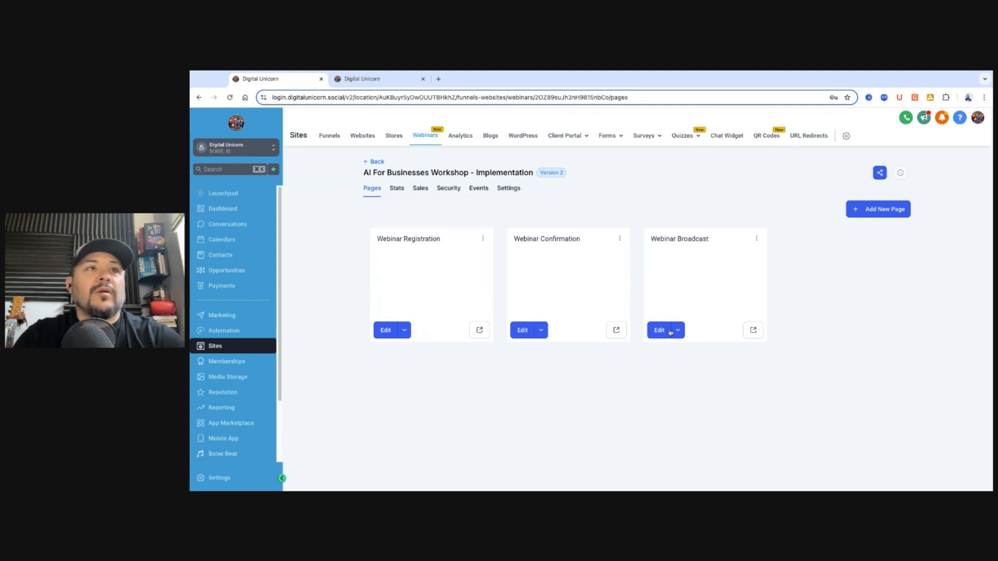
Preview the Webinar Broadcast page through its preview link, check the embedded stream and countdown, and close the preview
click(753, 330)
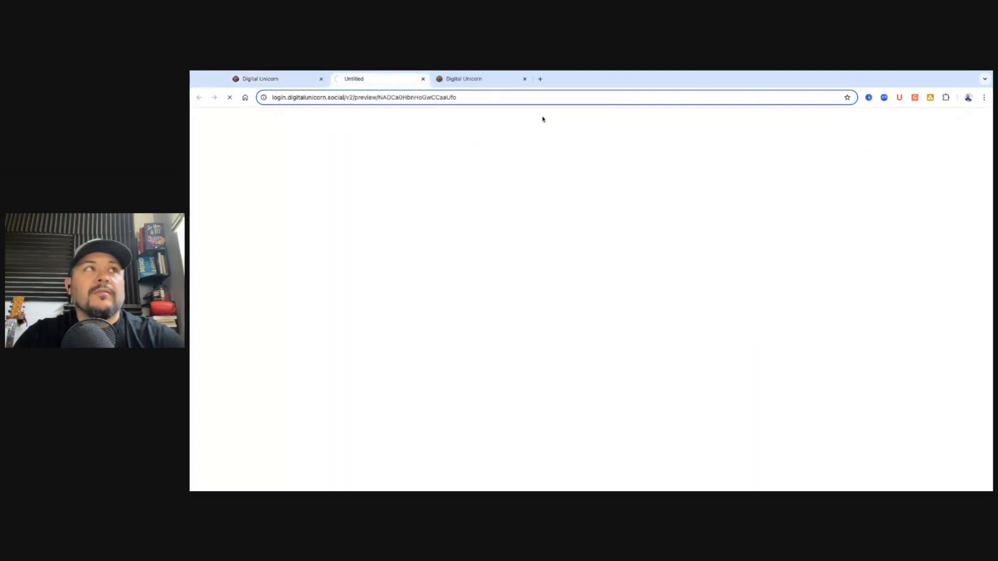
click(423, 78)
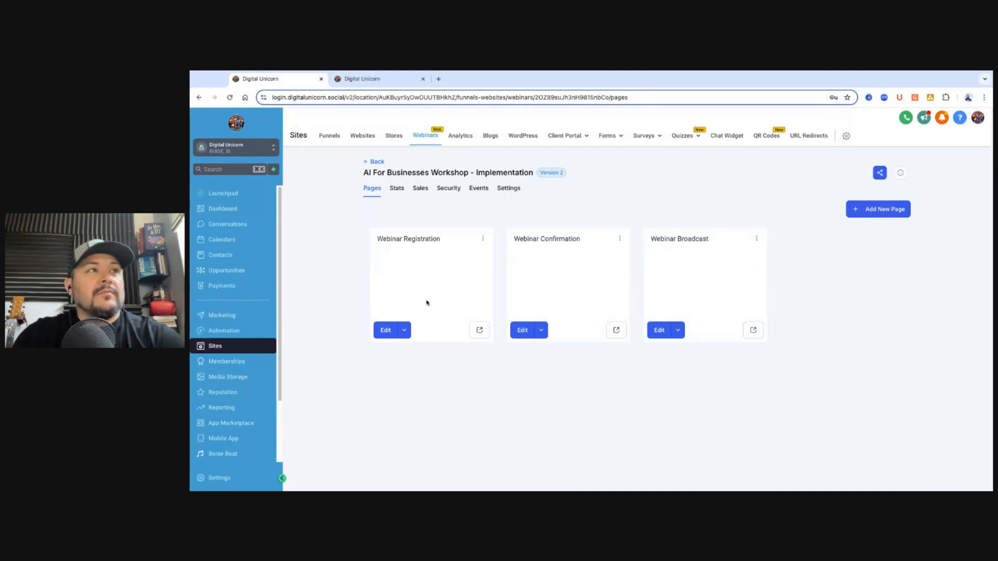
click(753, 330)
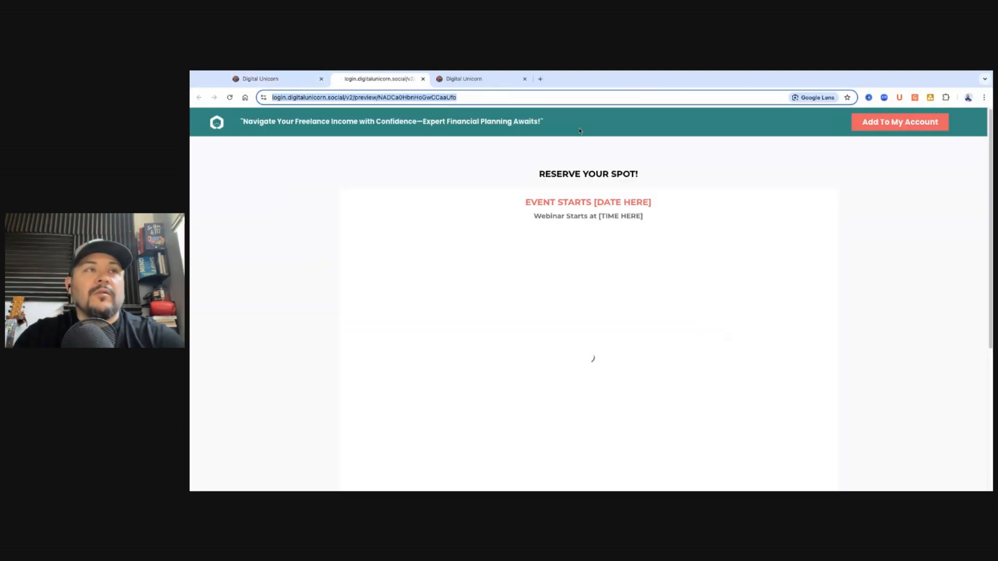
scroll(592, 357, down, 5)
scroll(615, 290, up, 3)
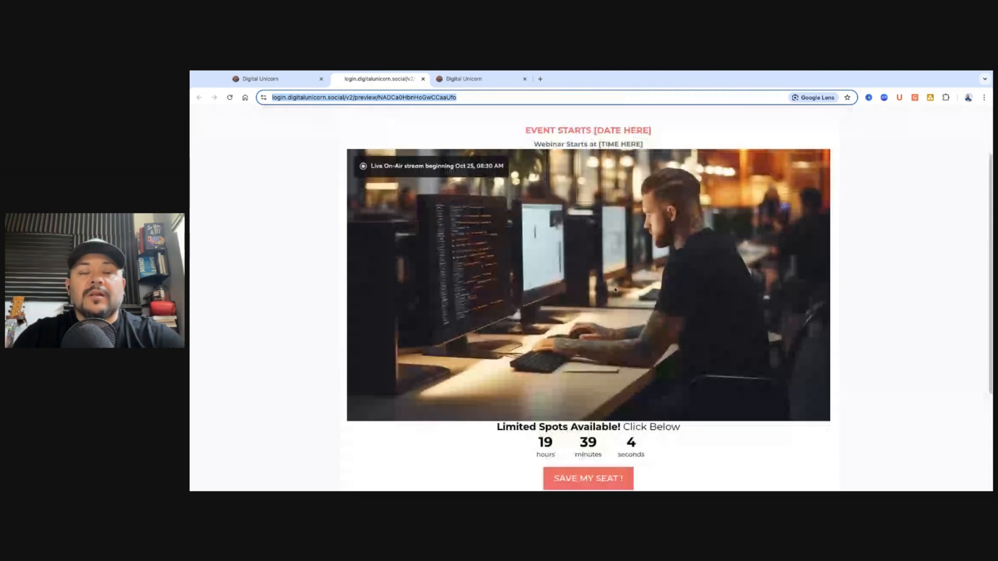
scroll(614, 289, up, 1)
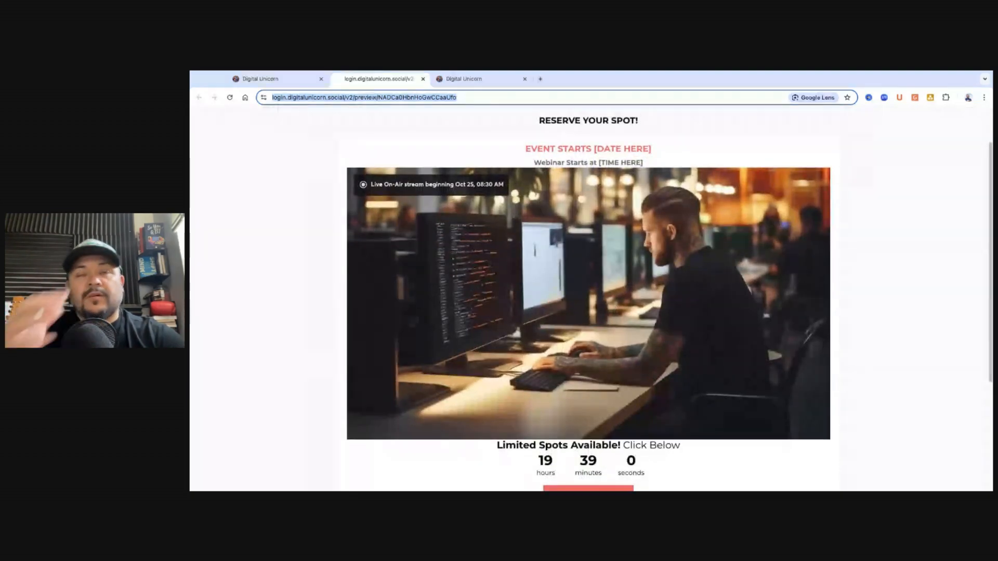
click(423, 79)
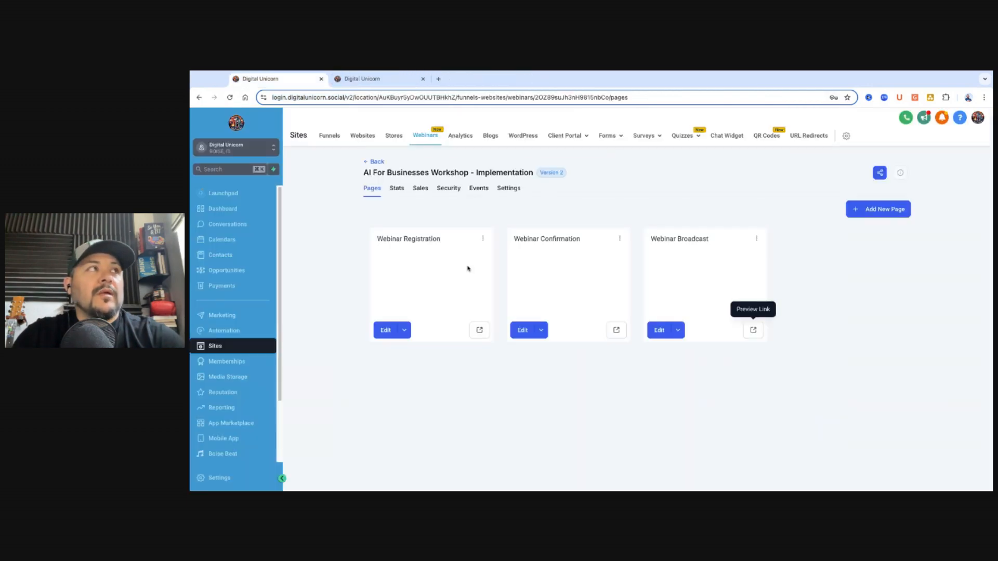